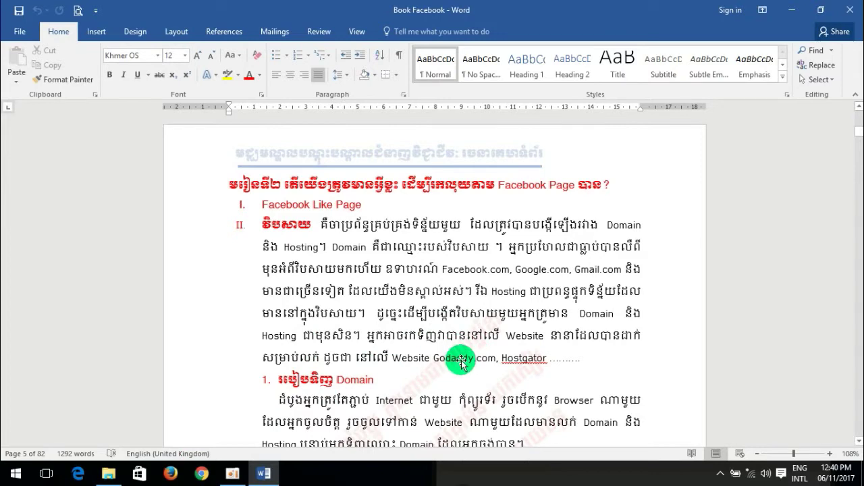
Connect to the available Wi-Fi network from the taskbar tray.
click(198, 478)
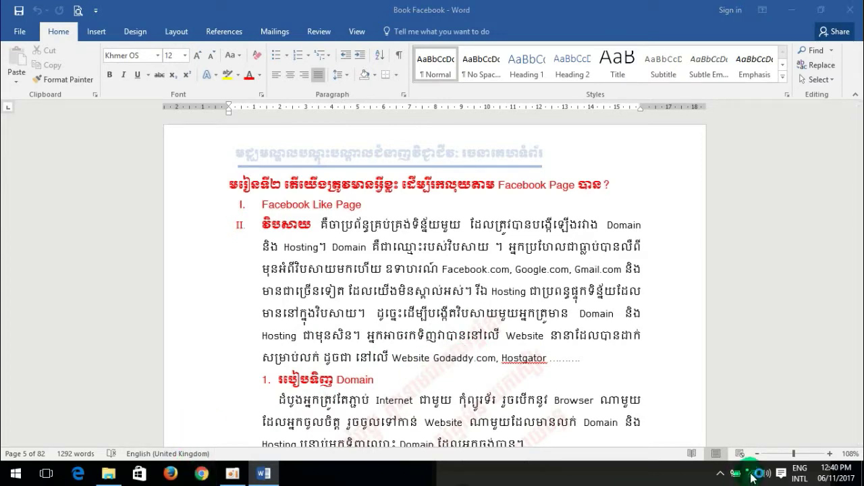
click(751, 475)
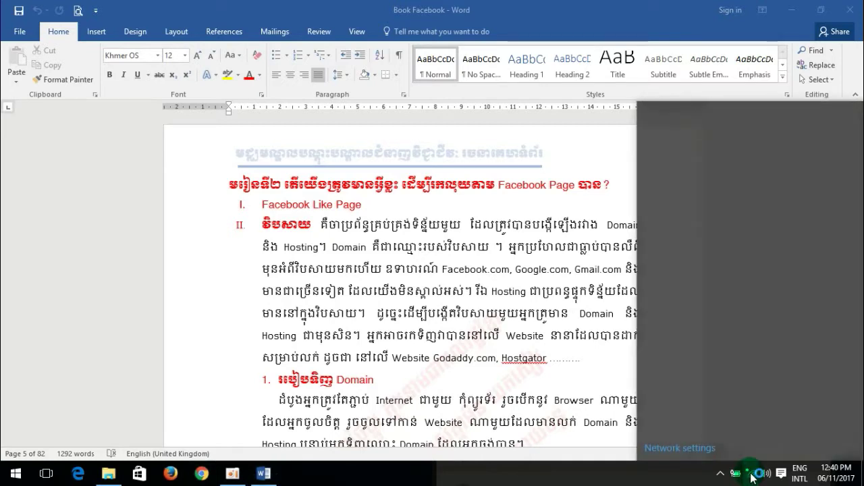
click(707, 133)
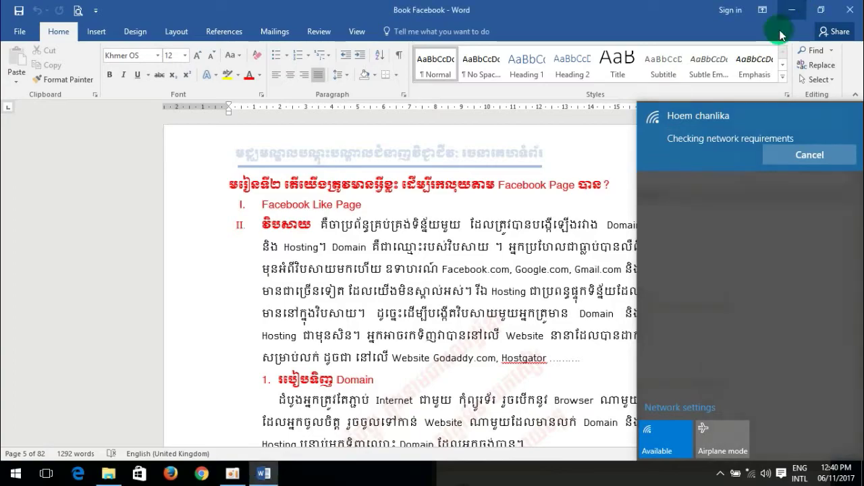
Minimize Word, close File Explorer, refresh the desktop twice, and launch Chrome.
click(790, 10)
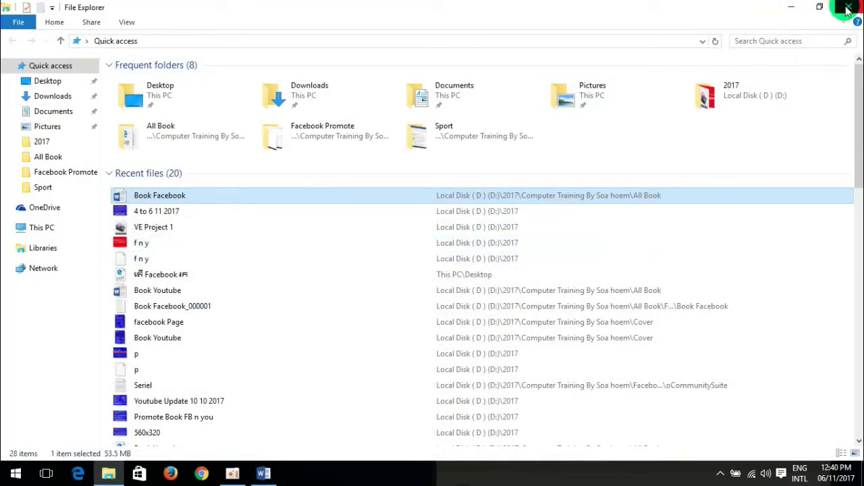
click(849, 7)
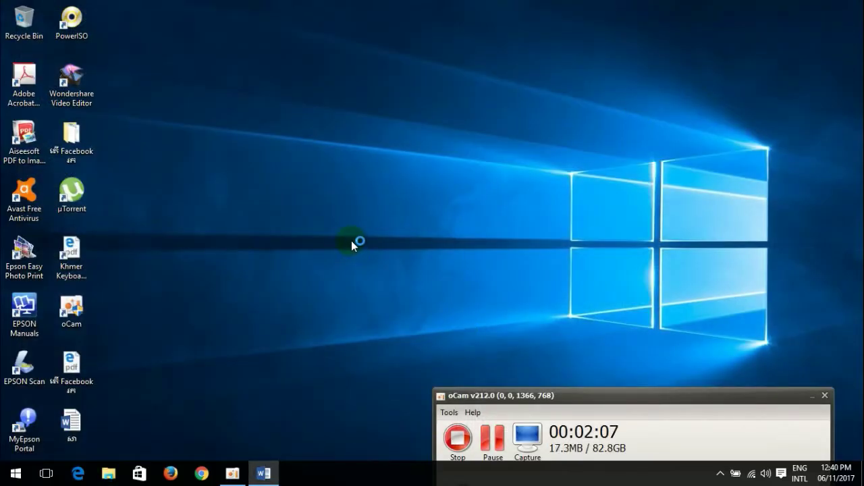
right_click(265, 151)
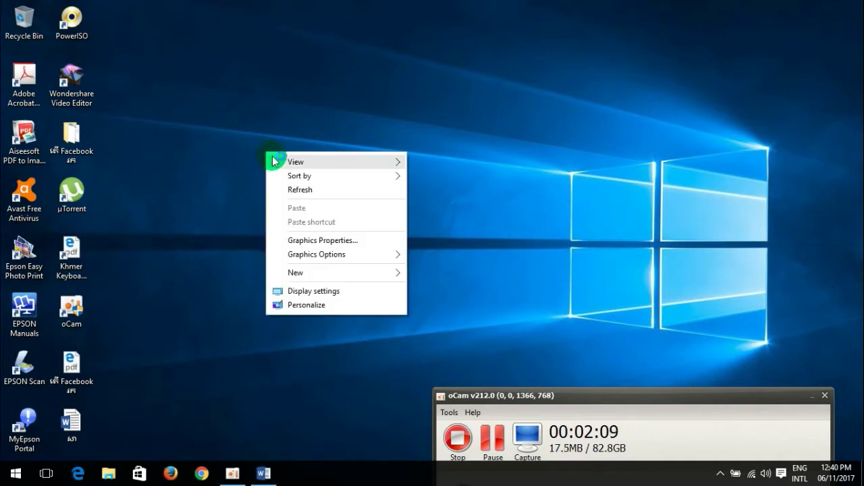
click(299, 189)
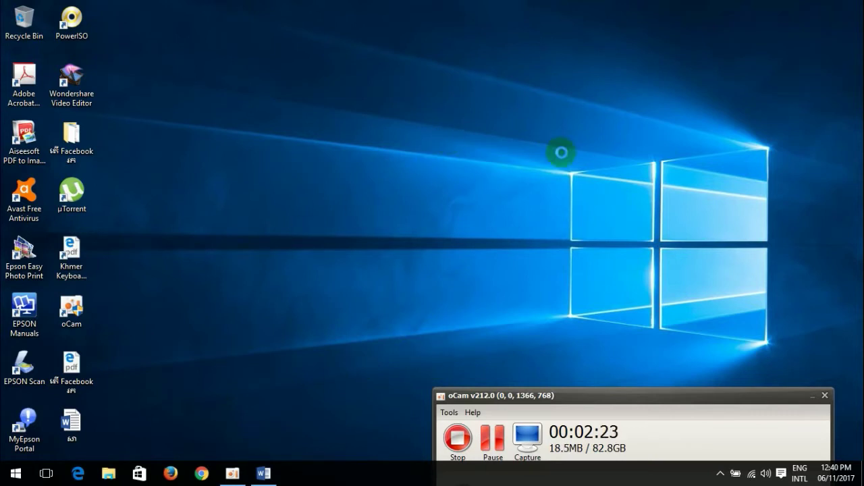
right_click(547, 130)
click(570, 170)
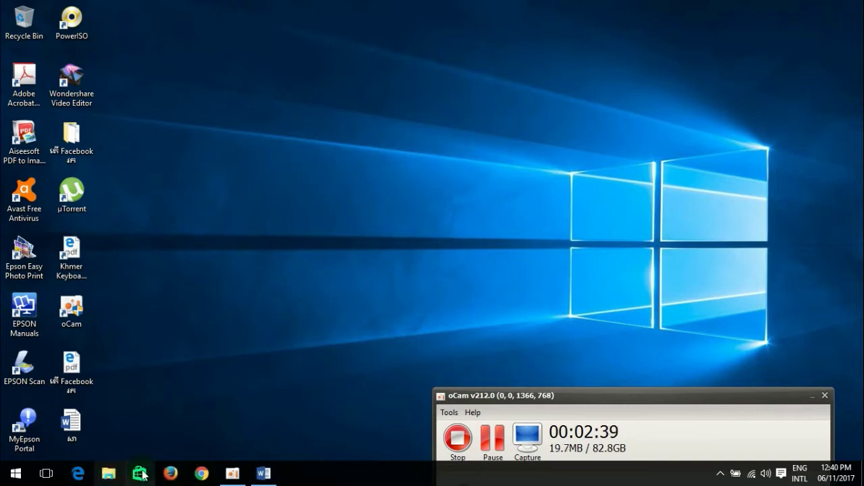
click(201, 473)
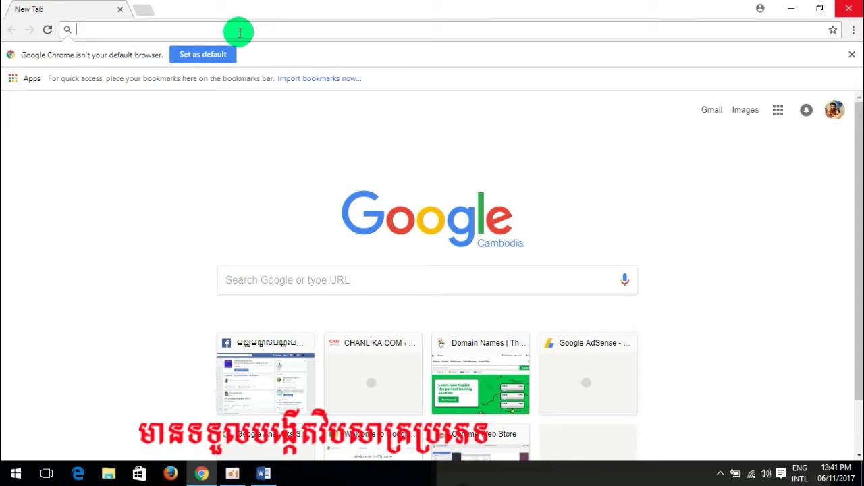
Load godaddy.com, which lands on the GoDaddy Singapore homepage.
text(godaddy)
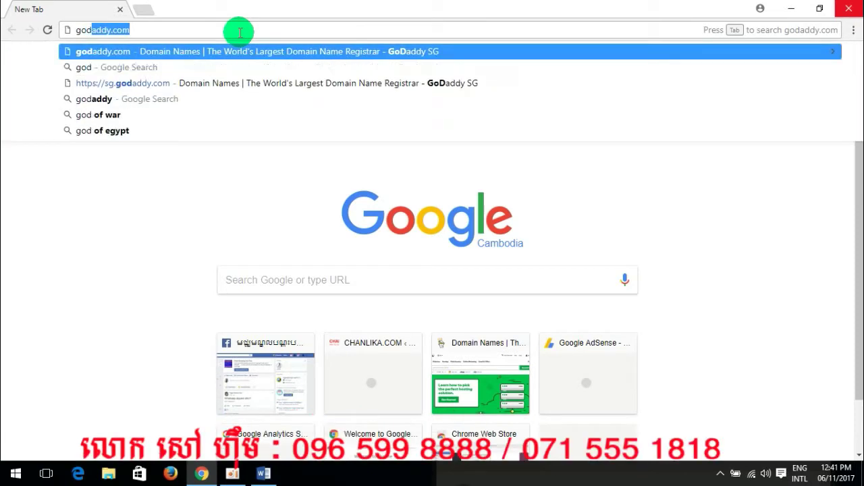
text(.com)
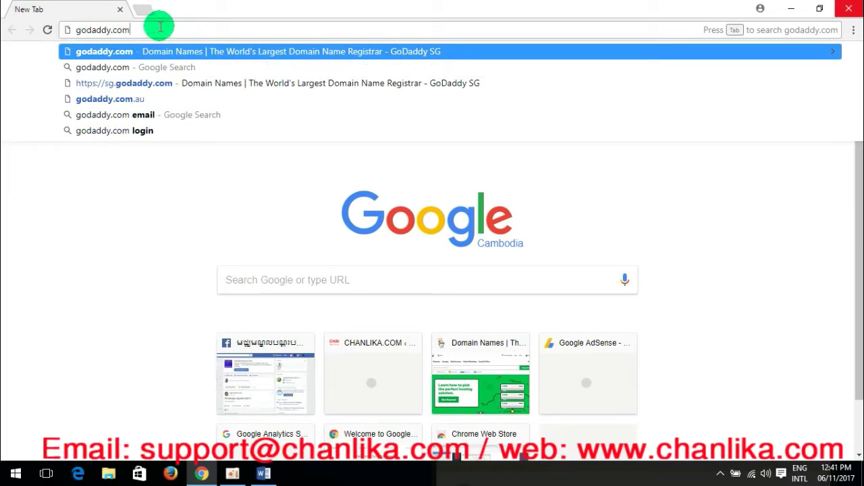
key(Return)
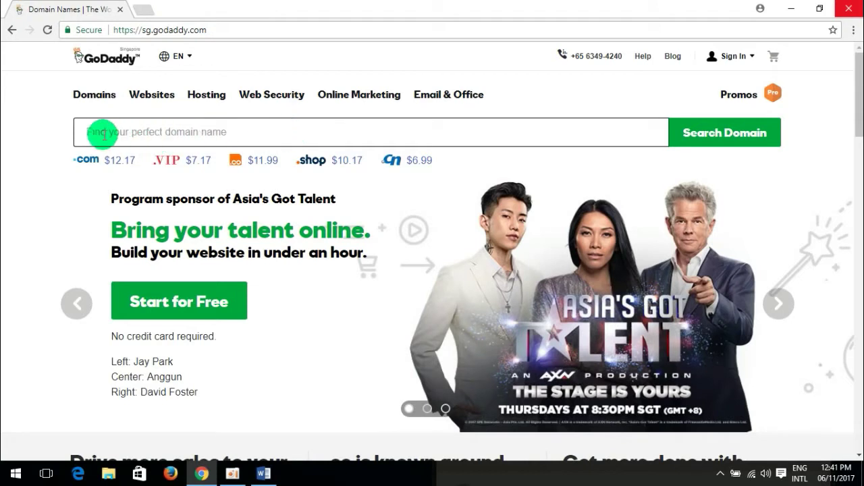
Search GoDaddy for 'chanlika' and see chanlika.com is taken, with alternatives offered.
click(143, 135)
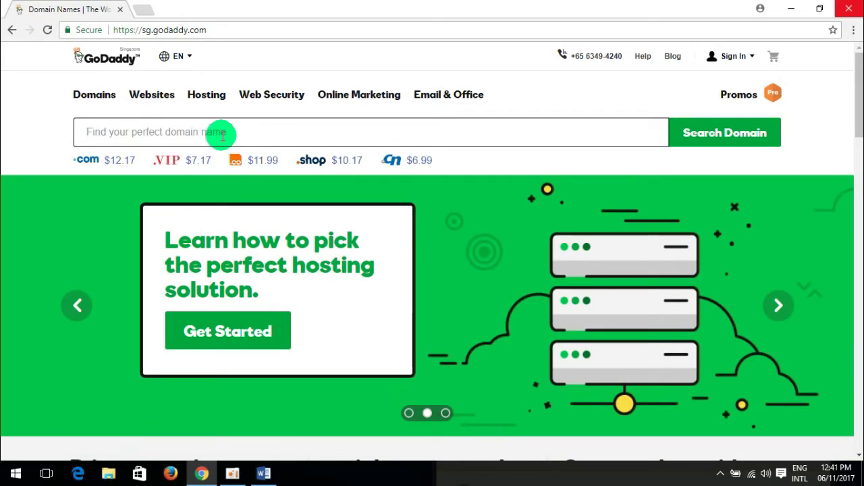
text(chanl)
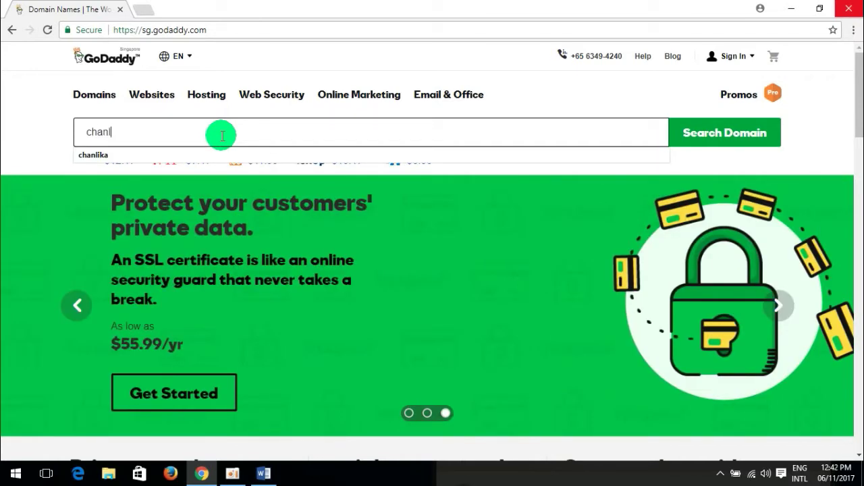
text(ika)
key(Return)
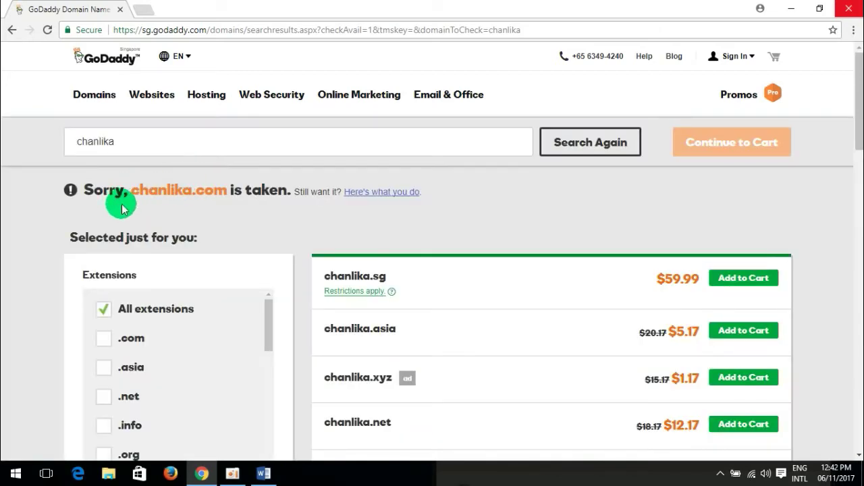
drag(86, 191, 193, 191)
click(118, 191)
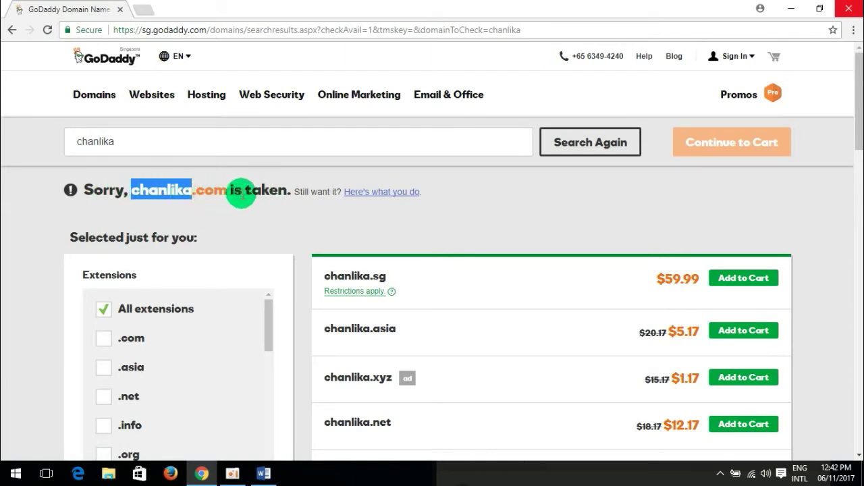
click(384, 223)
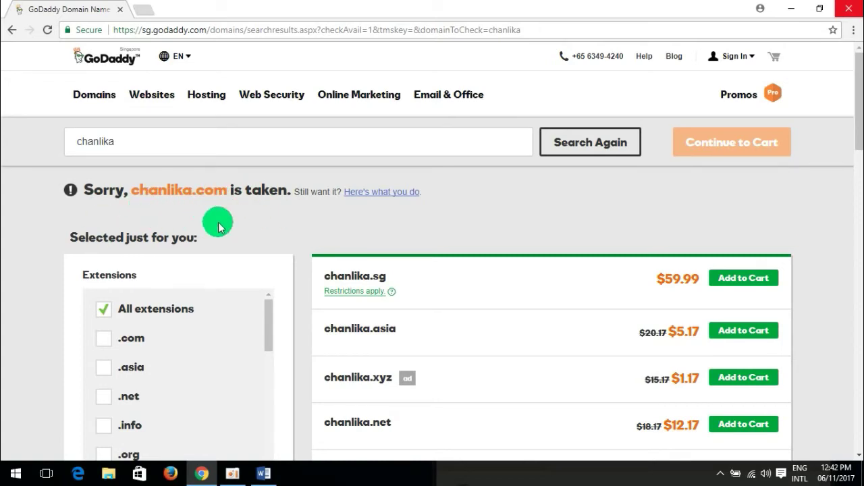
scroll(292, 236, down, 2)
scroll(290, 238, up, 2)
scroll(182, 241, down, 4)
drag(857, 145, 852, 91)
drag(127, 148, 10, 147)
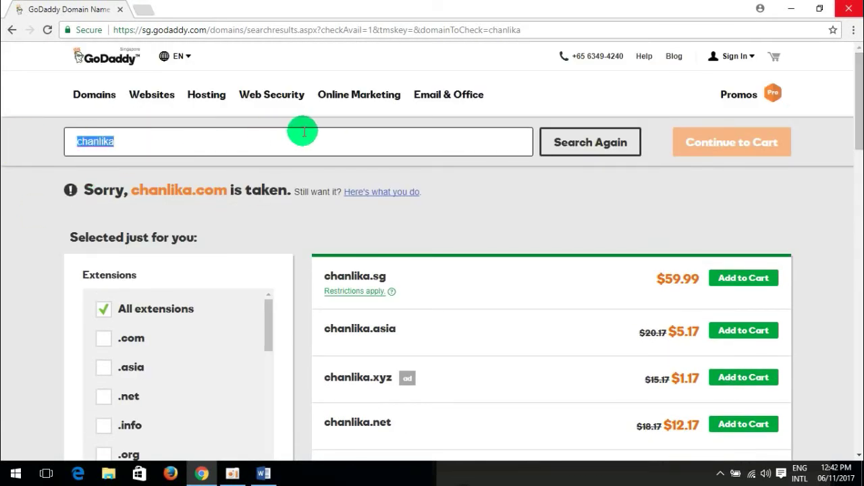
click(126, 142)
drag(125, 141, 51, 147)
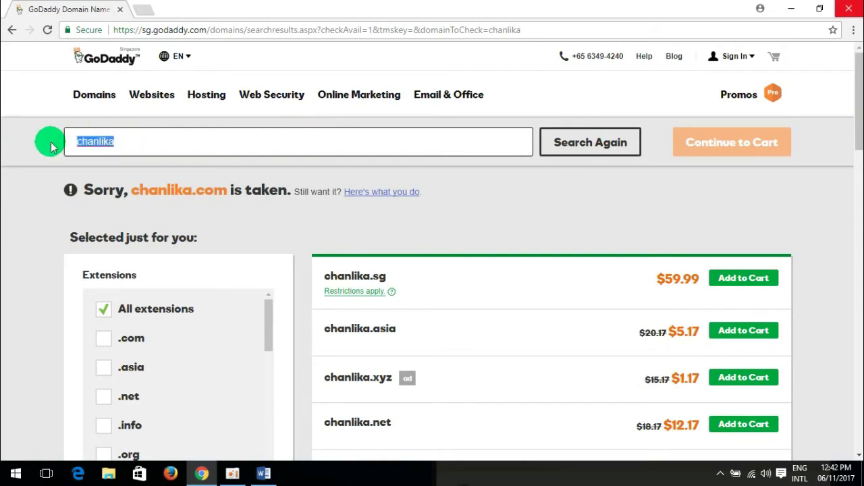
Search for 'saroeurn' and highlight the available saroeurn.com result at $12.17.
text(sa)
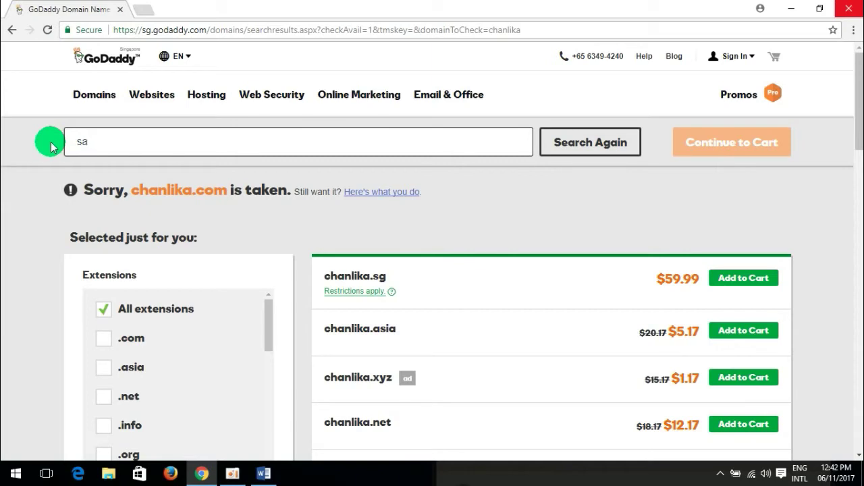
text(roeurn)
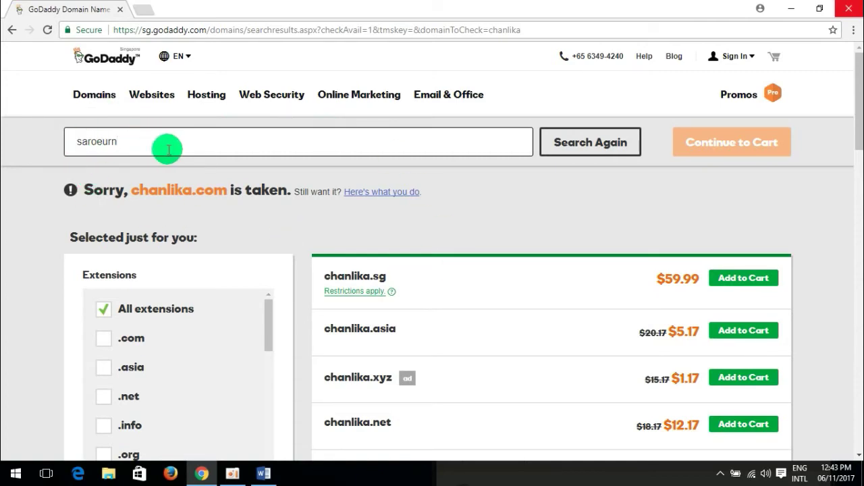
key(Return)
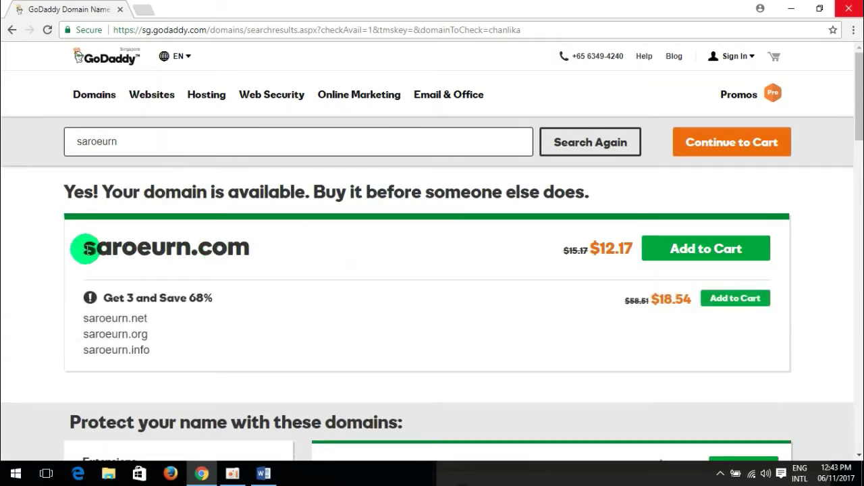
drag(83, 248, 264, 248)
click(264, 249)
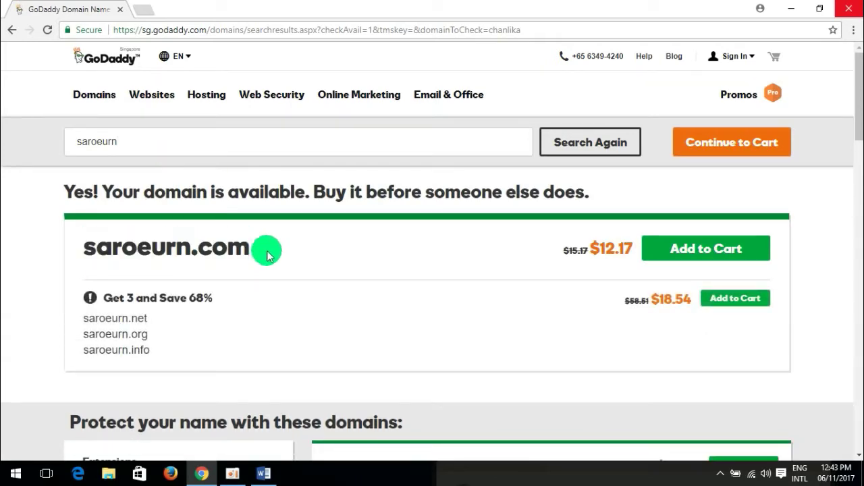
drag(83, 249, 253, 251)
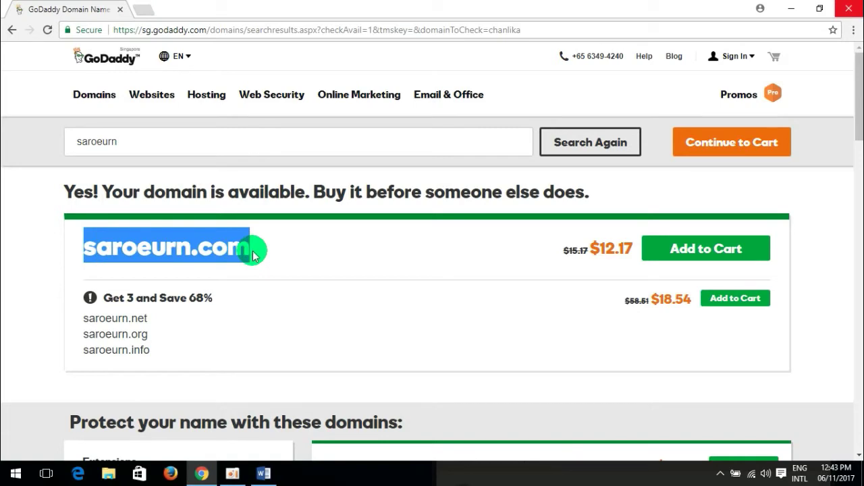
click(286, 263)
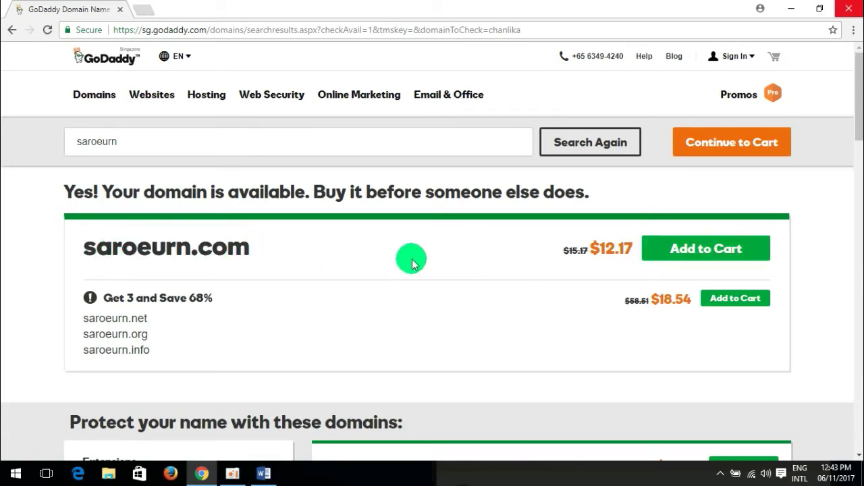
Add saroeurn.com to the cart and scroll through its privacy, hosting and email options.
click(704, 250)
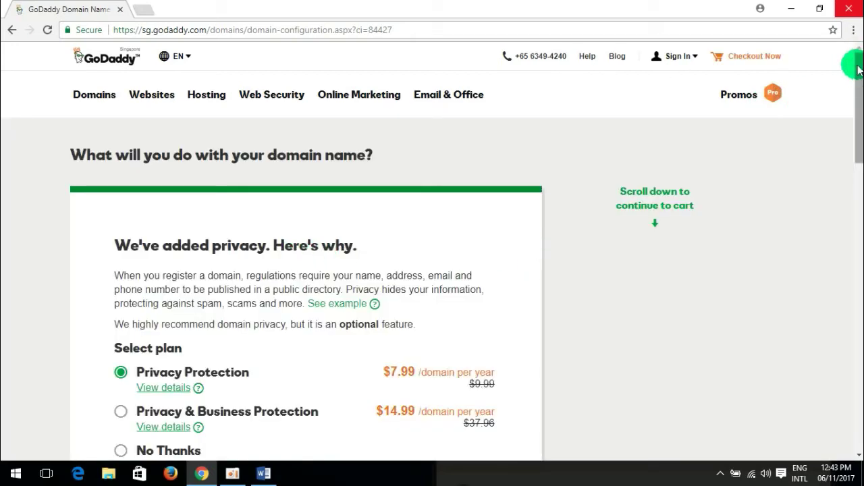
drag(857, 66, 856, 118)
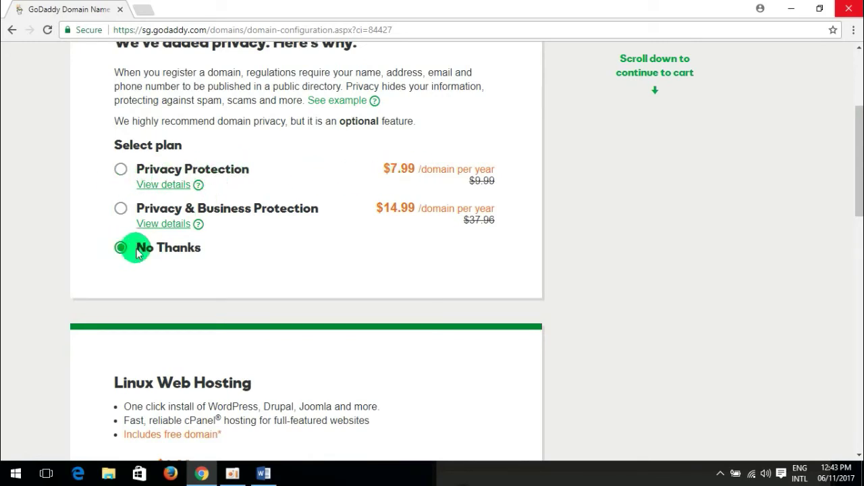
drag(859, 147, 860, 174)
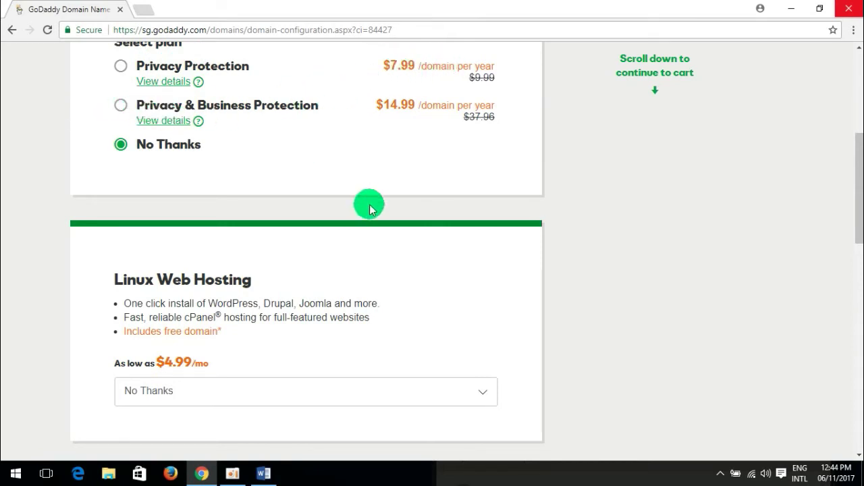
drag(856, 165, 855, 210)
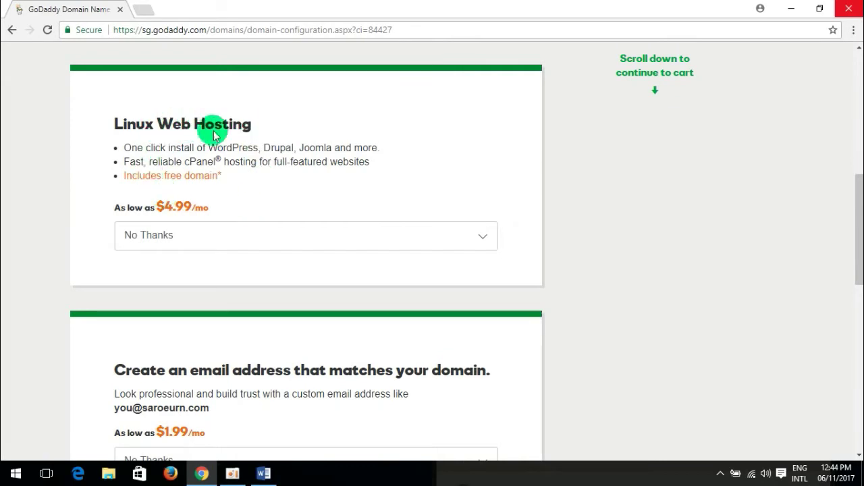
View the Economy, Deluxe and Ultimate Linux hosting plans while keeping No Thanks.
click(265, 246)
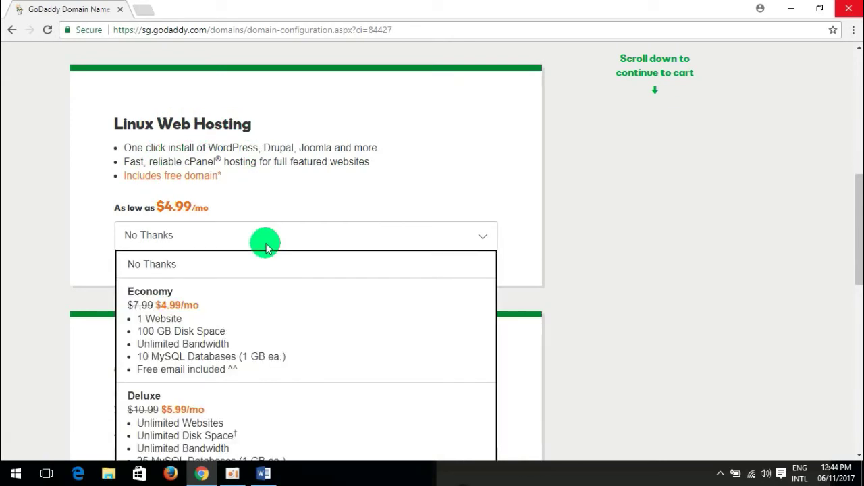
drag(856, 215, 855, 237)
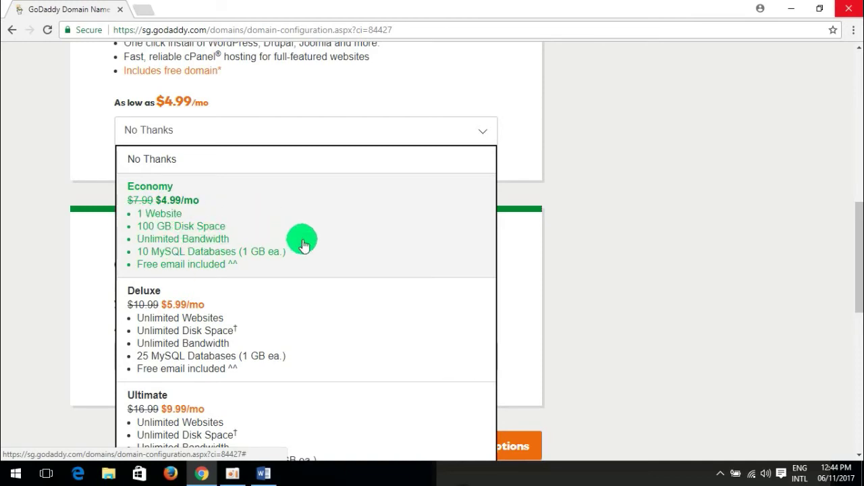
click(668, 260)
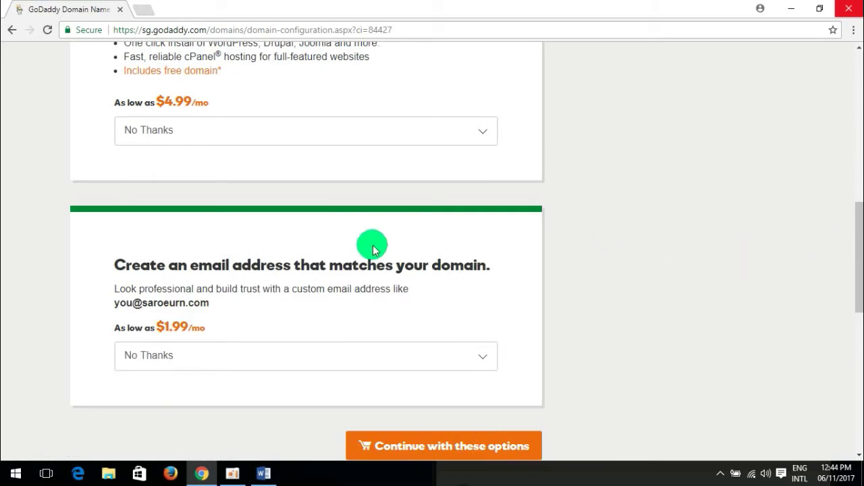
click(273, 141)
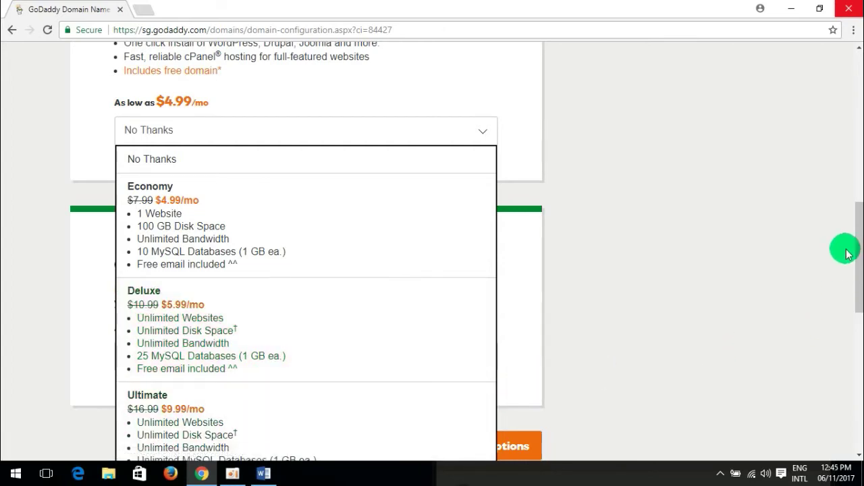
Scroll past the hosting and email add-ons, leaving both at No Thanks.
drag(856, 231, 856, 271)
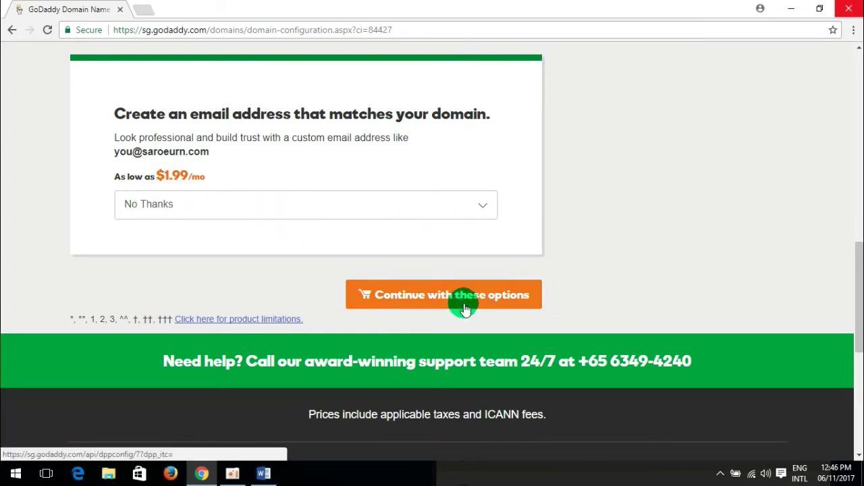
drag(852, 309, 855, 285)
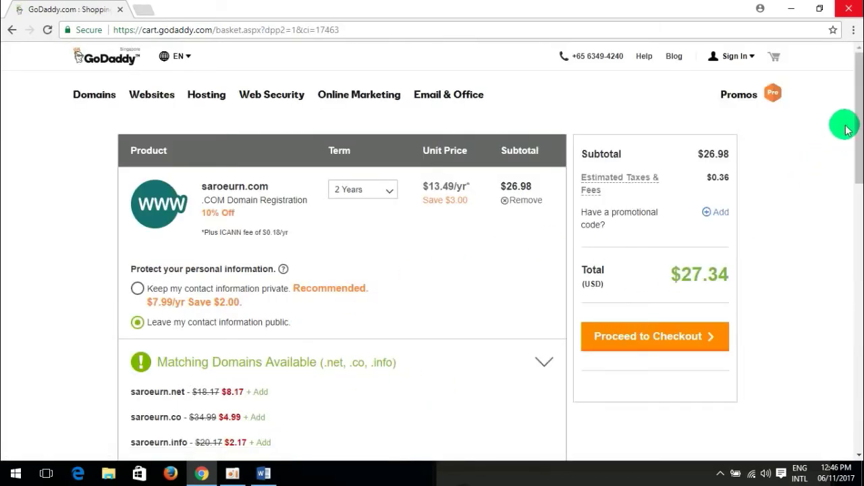
Review the cart's saroeurn.com 2-year line item and the $27.34 total.
mouse_move(859, 108)
mouse_down()
mouse_move(859, 129)
mouse_move(859, 118)
mouse_up()
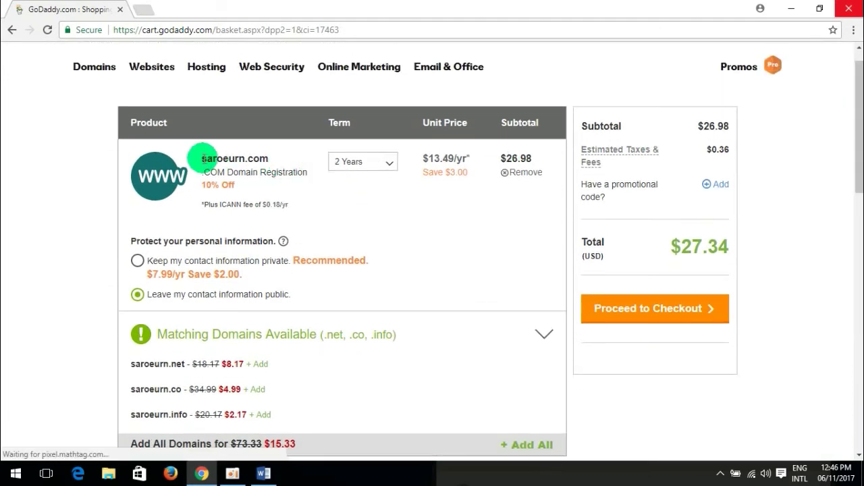
drag(207, 160, 262, 158)
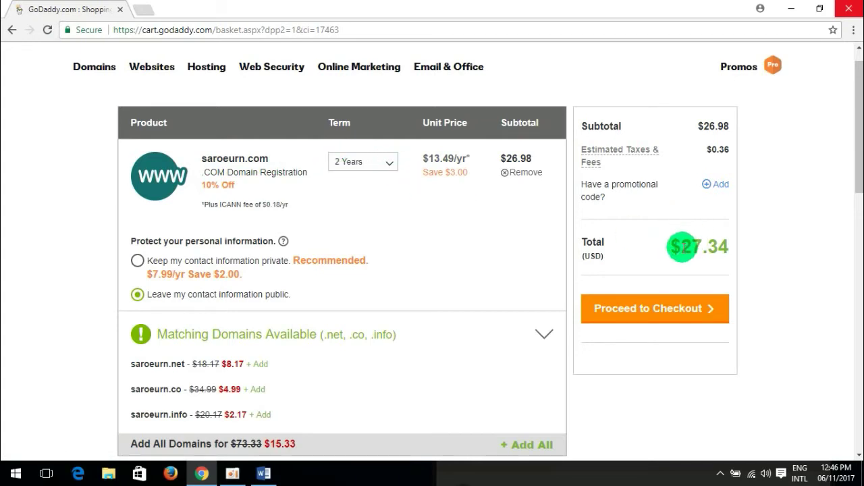
drag(687, 244, 759, 243)
click(760, 243)
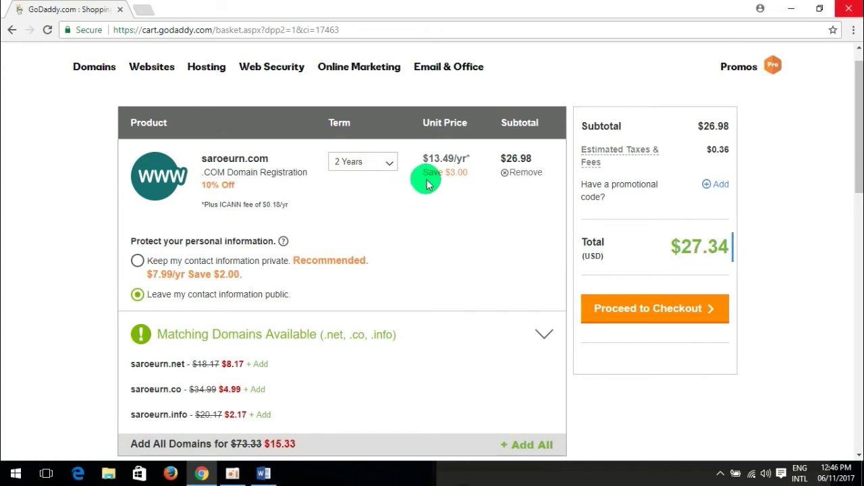
Switch saroeurn.com's term to 1 Year and check the new $12.17 total.
click(391, 168)
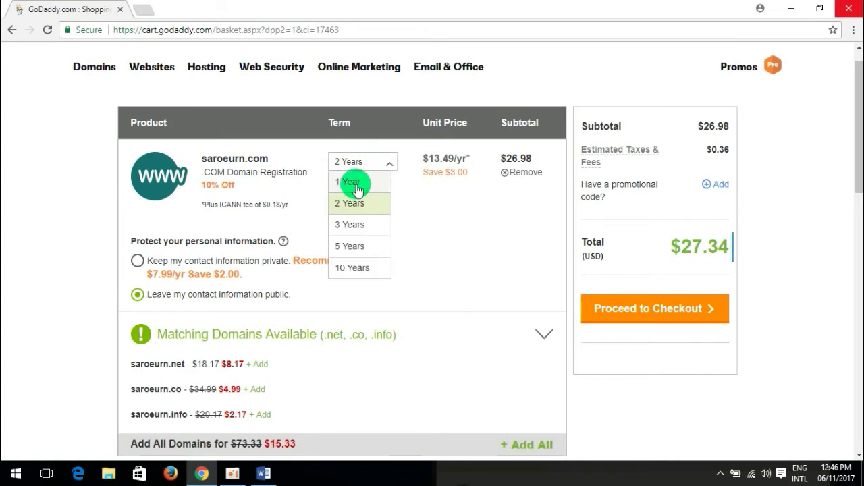
click(357, 189)
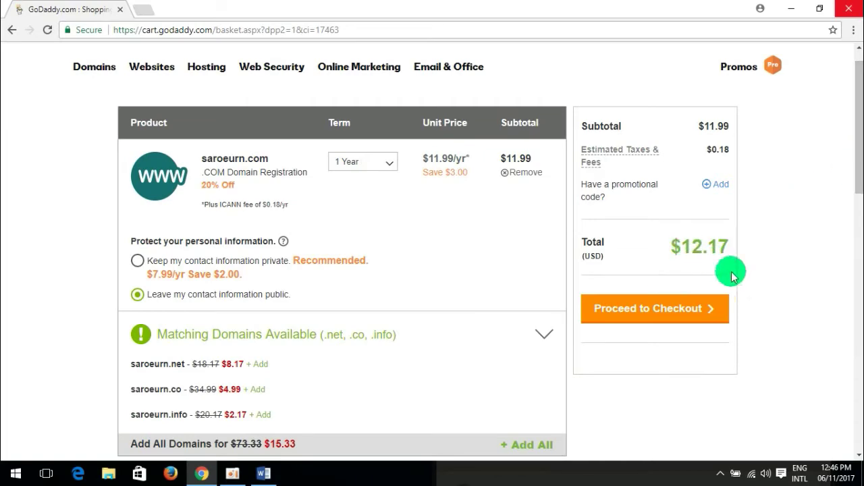
mouse_move(858, 128)
mouse_down()
mouse_move(855, 206)
mouse_move(852, 118)
mouse_up()
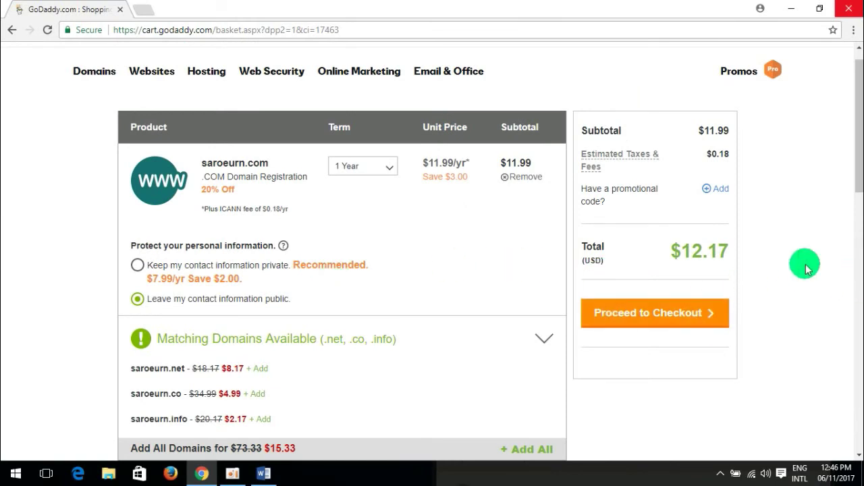
drag(859, 125, 859, 146)
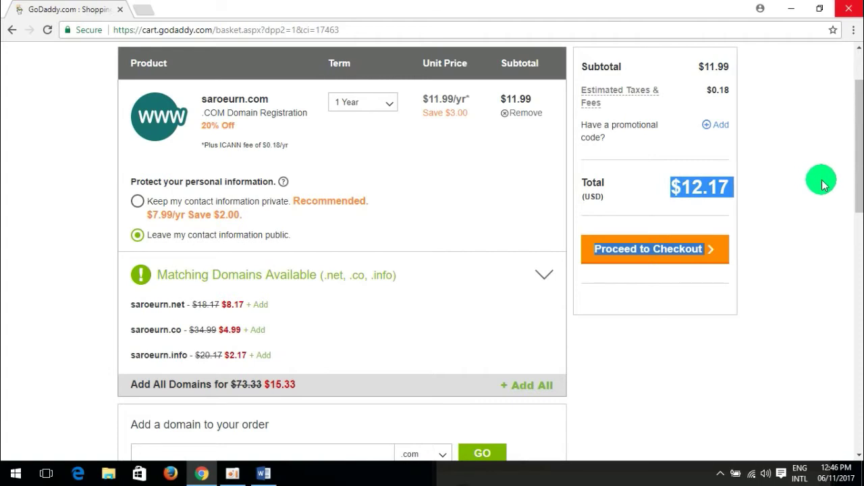
drag(859, 179, 858, 144)
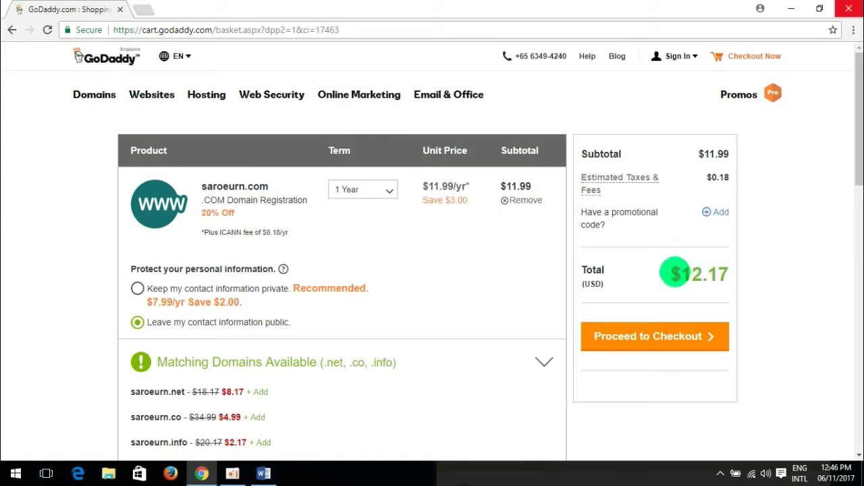
drag(672, 273, 798, 270)
click(787, 270)
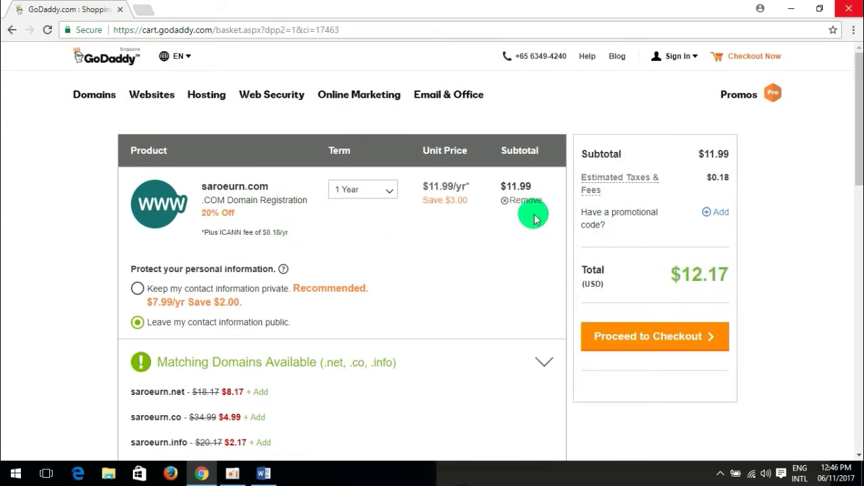
Search Google for 'godaddy coupon code' from the address bar.
click(336, 29)
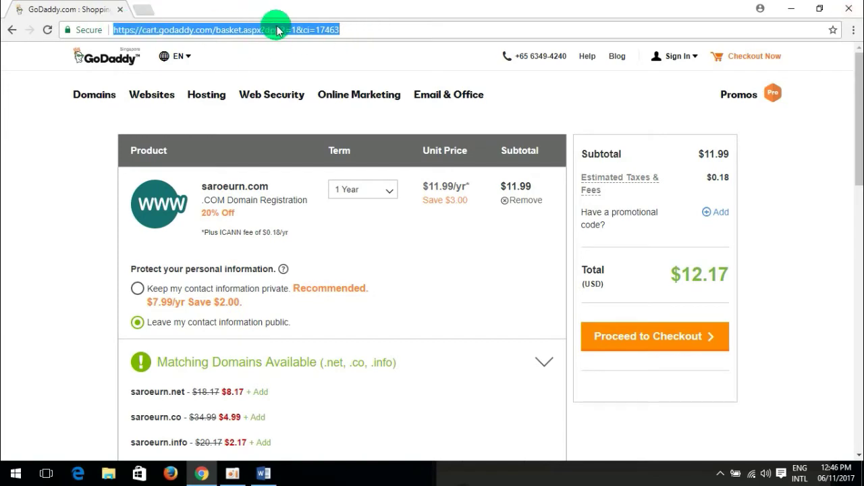
text(g)
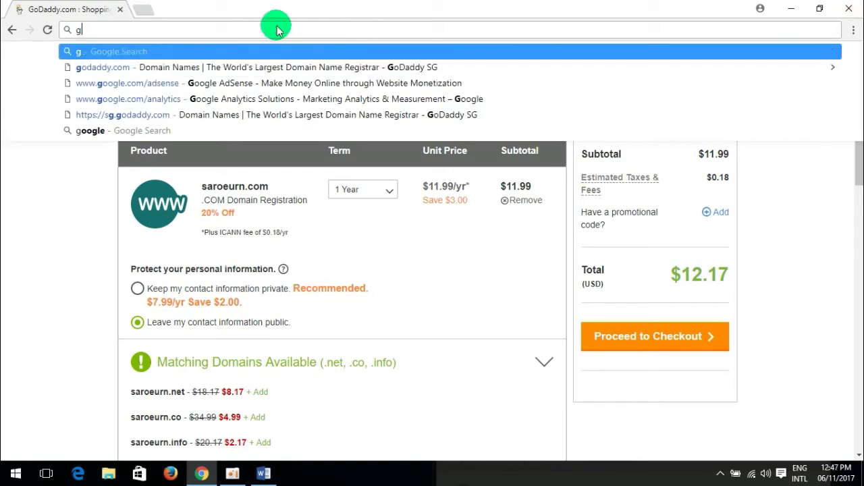
text(godaddy coupun code)
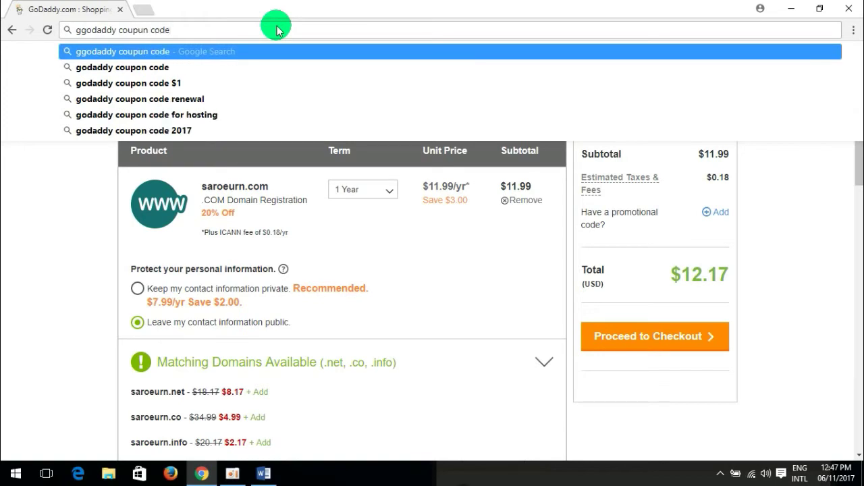
key(Return)
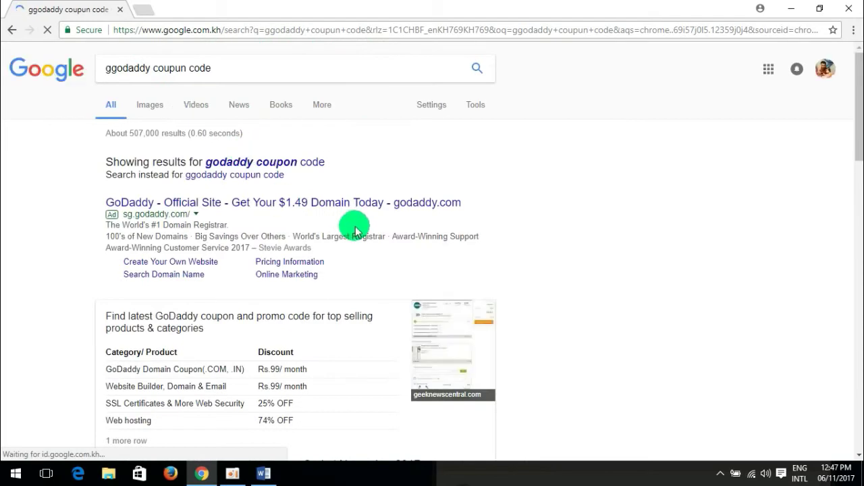
Scroll the GoDaddy coupon search results down to the Groupon promo code listing.
scroll(216, 211, down, 1)
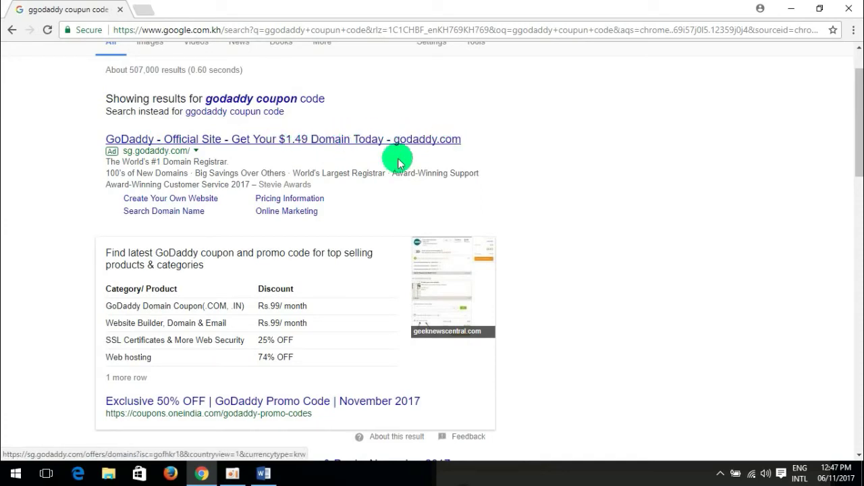
scroll(347, 187, down, 4)
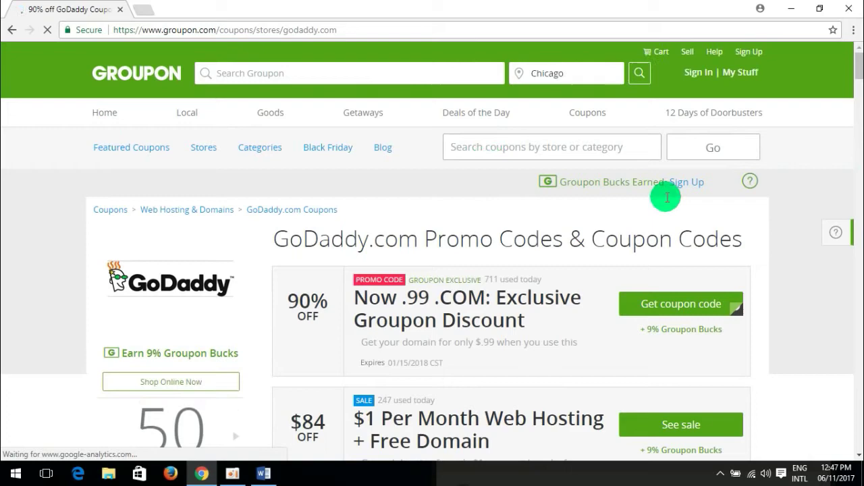
Dismiss the Groupon Bucks popup and reveal the code for the 90% off Now .99 .COM deal.
scroll(551, 240, down, 1)
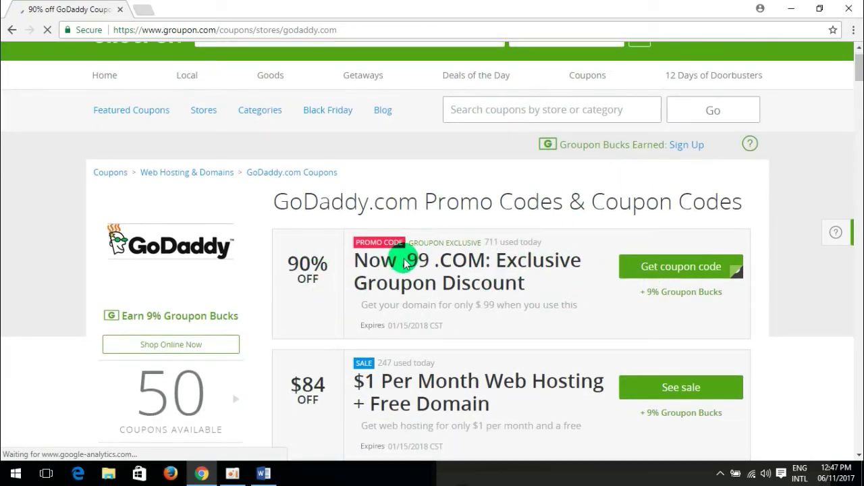
scroll(405, 263, down, 2)
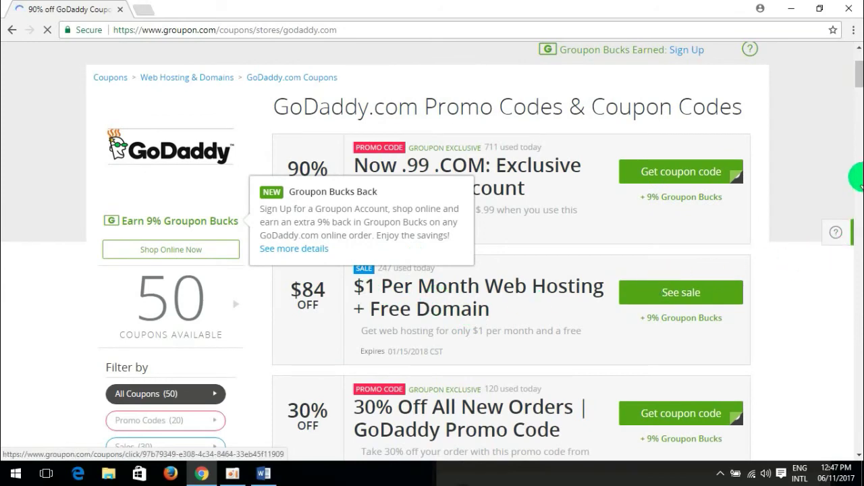
scroll(855, 128, down, 1)
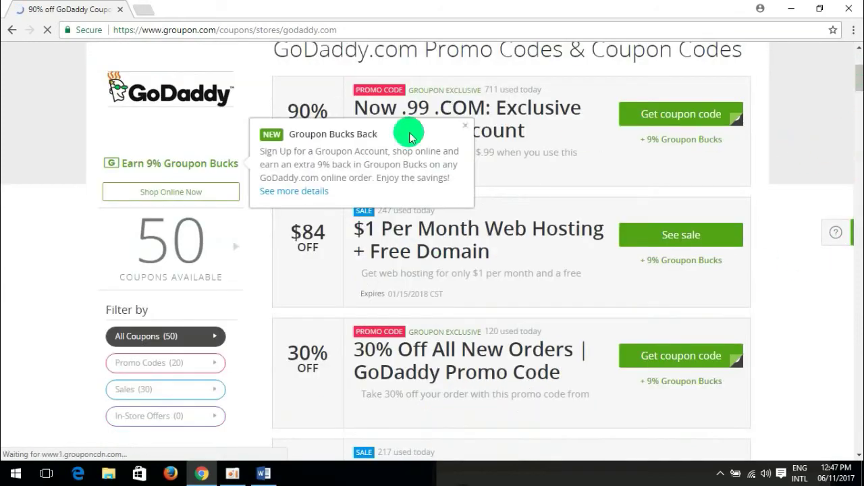
click(466, 124)
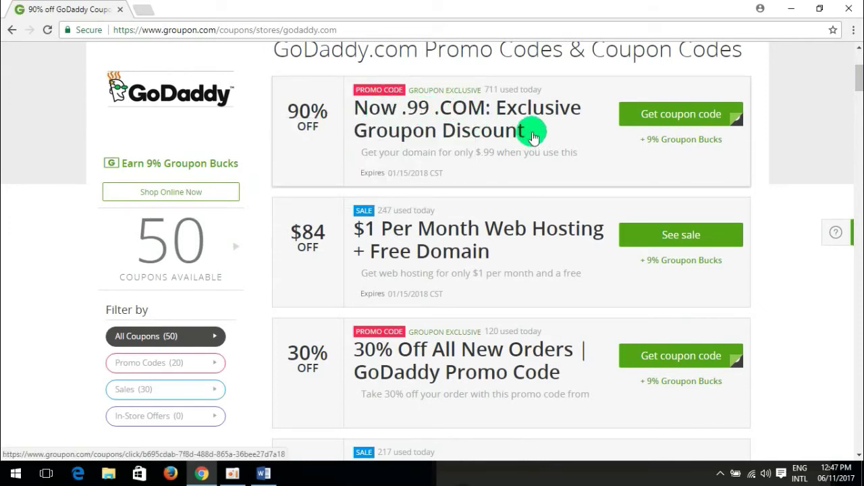
click(700, 122)
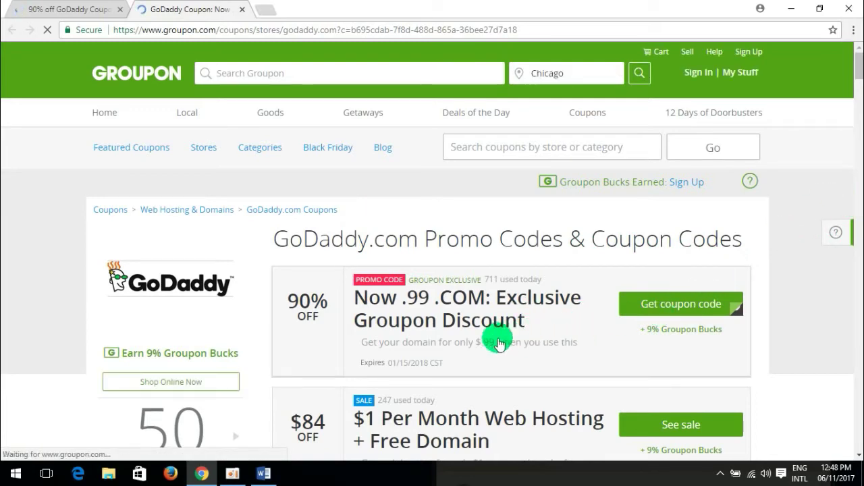
click(762, 293)
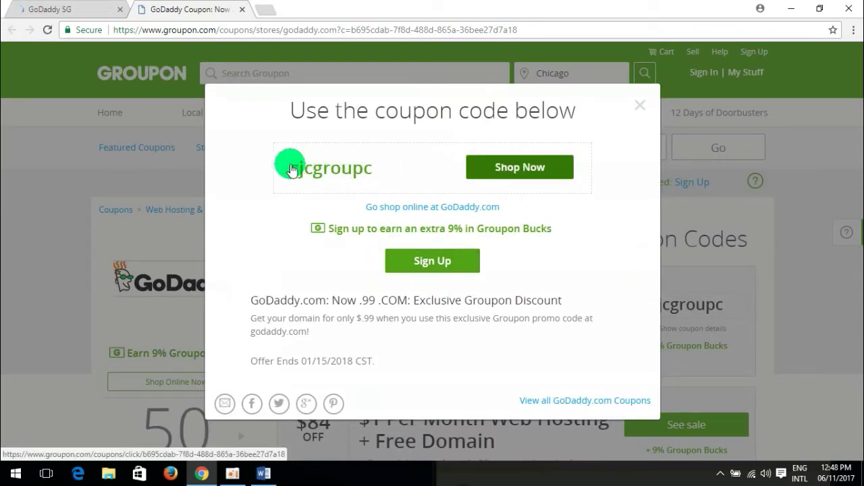
Copy the coupon code cjcgroupc and return to the GoDaddy SG $0.99 .com offer page.
drag(292, 171, 365, 164)
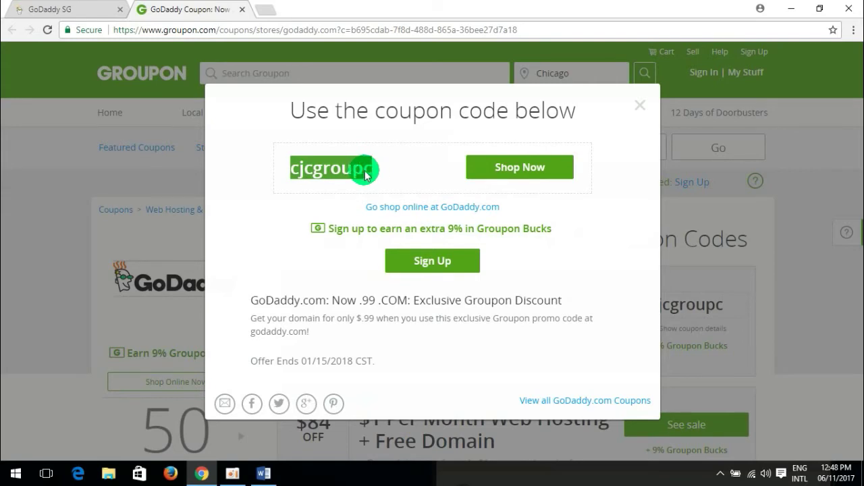
right_click(346, 168)
click(368, 175)
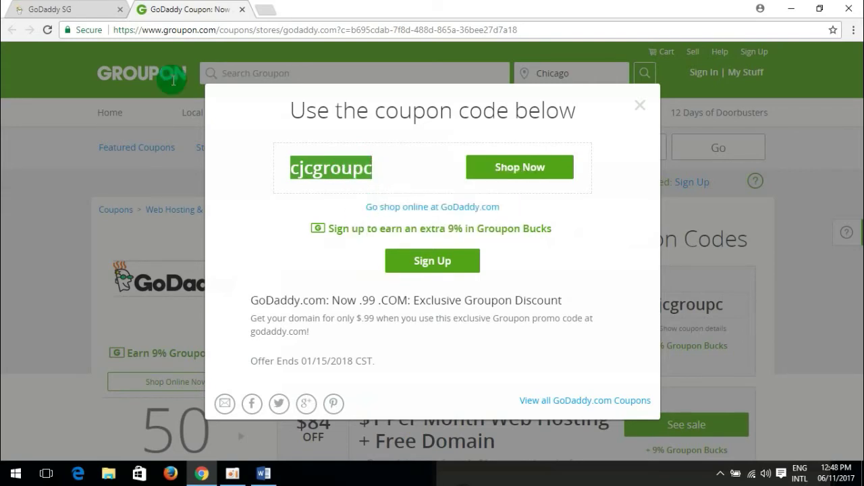
click(30, 19)
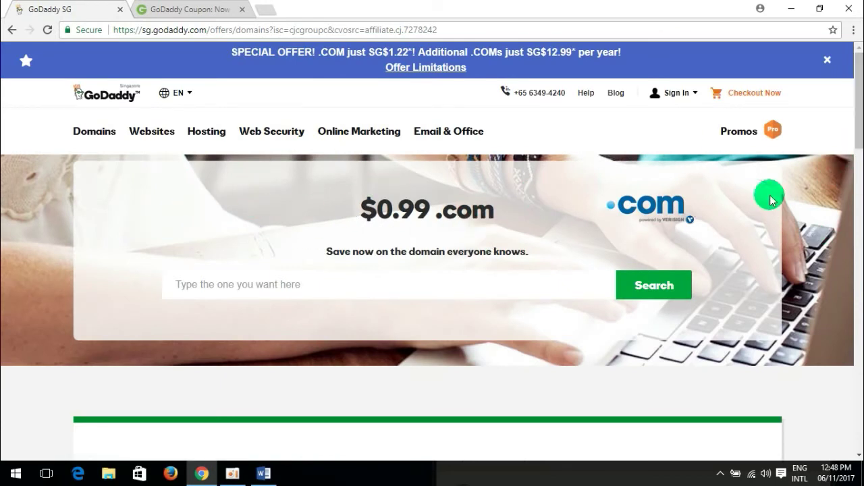
Search GoDaddy for 'saroeurn' and find saroeurn.com available at $0.99, down from $15.17.
click(201, 11)
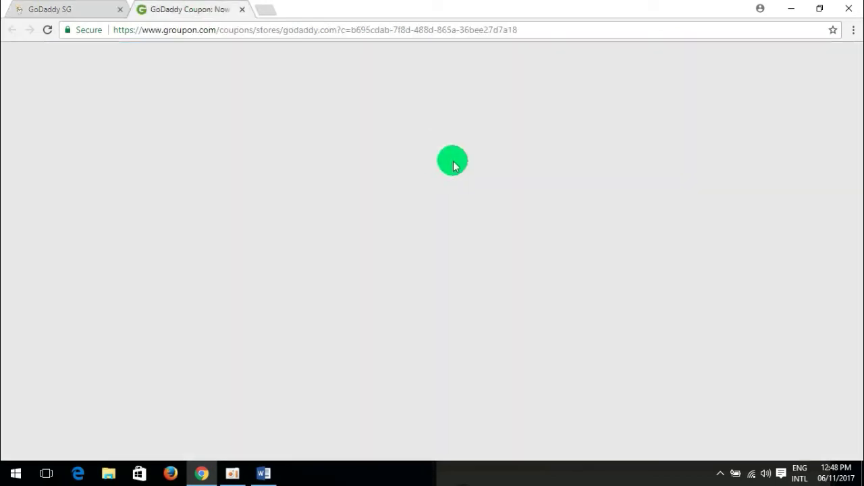
click(530, 169)
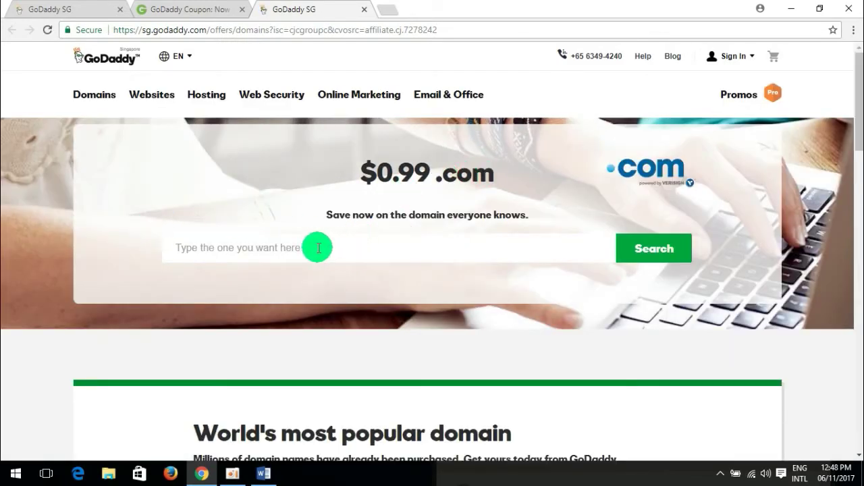
click(286, 253)
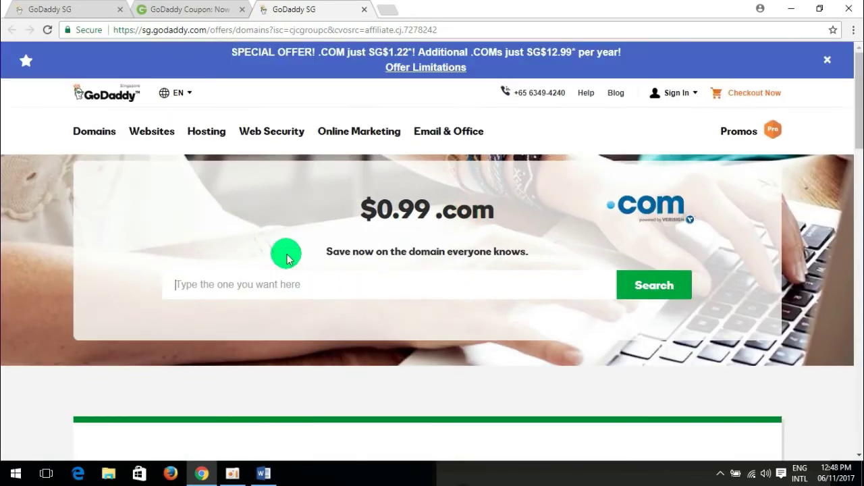
text(sa)
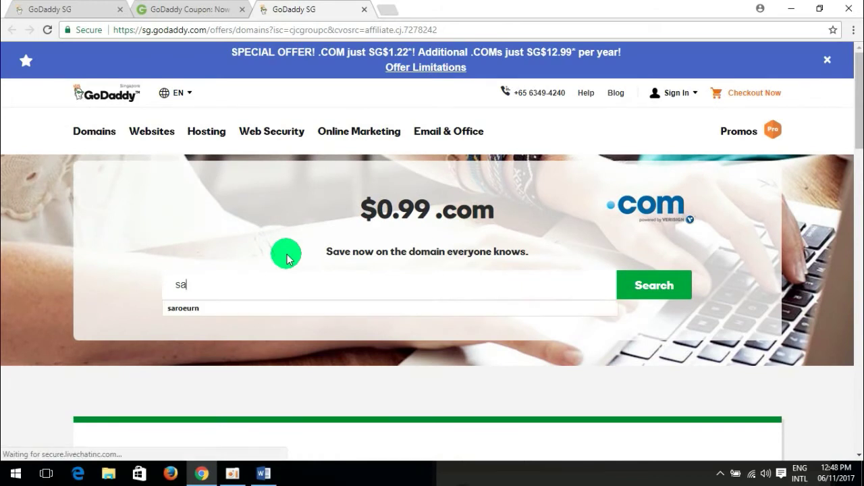
click(301, 309)
click(664, 291)
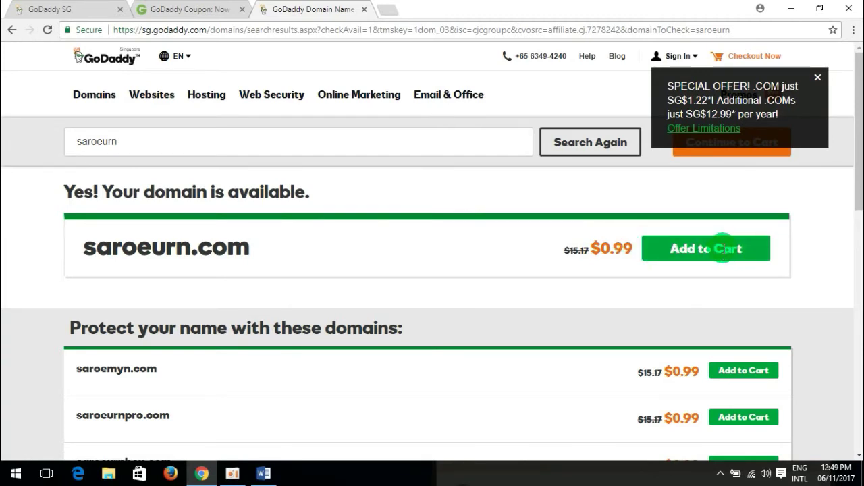
Add saroeurn.com to the cart, skipping privacy and hosting offers, for a $1.17 total with CJCGROUPC.
click(722, 254)
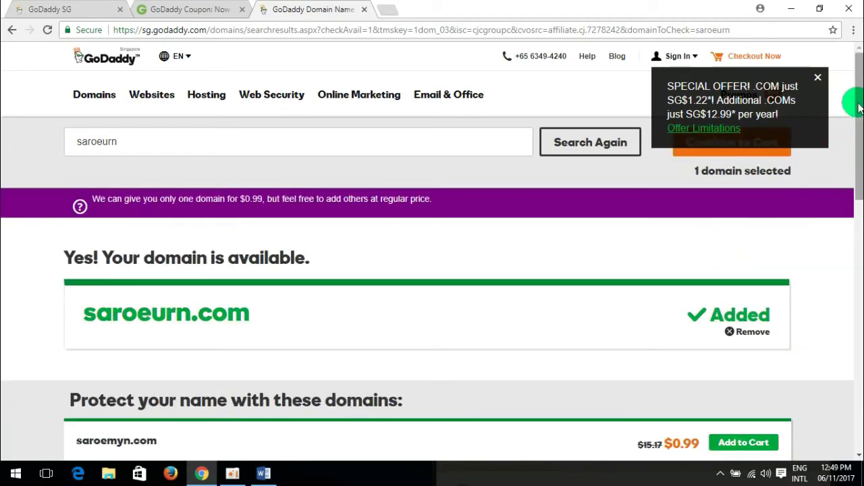
scroll(858, 98, down, 1)
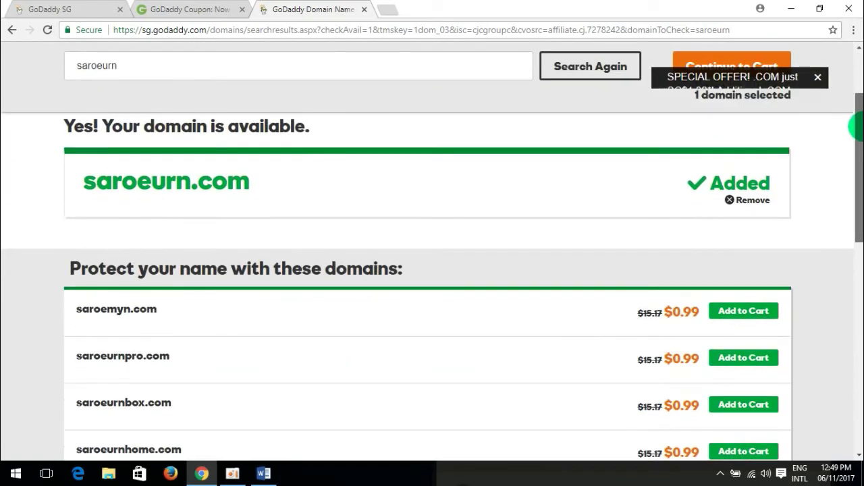
scroll(856, 95, up, 1)
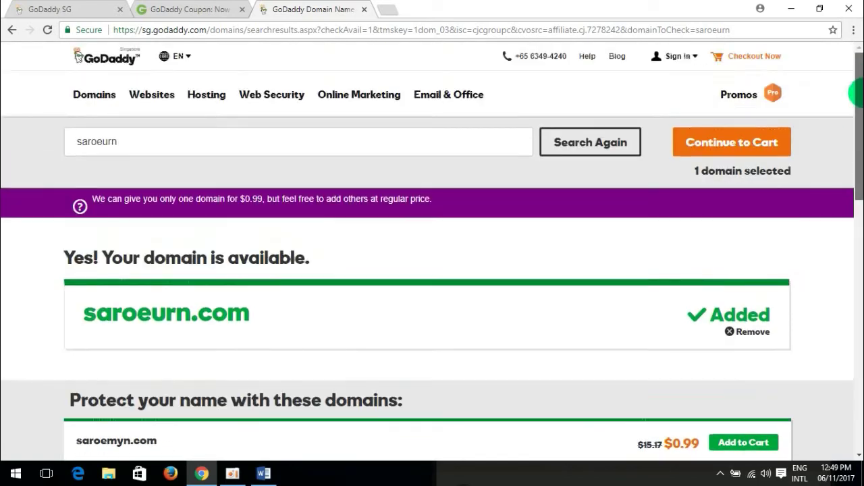
click(746, 144)
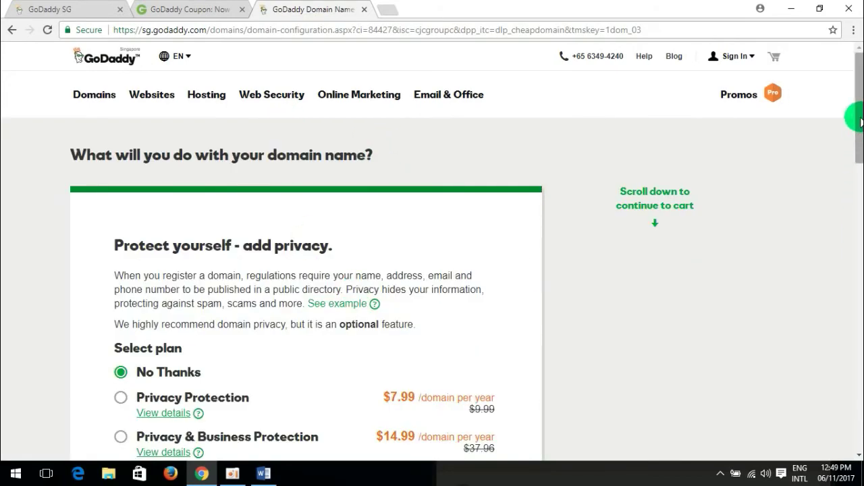
drag(859, 120, 856, 165)
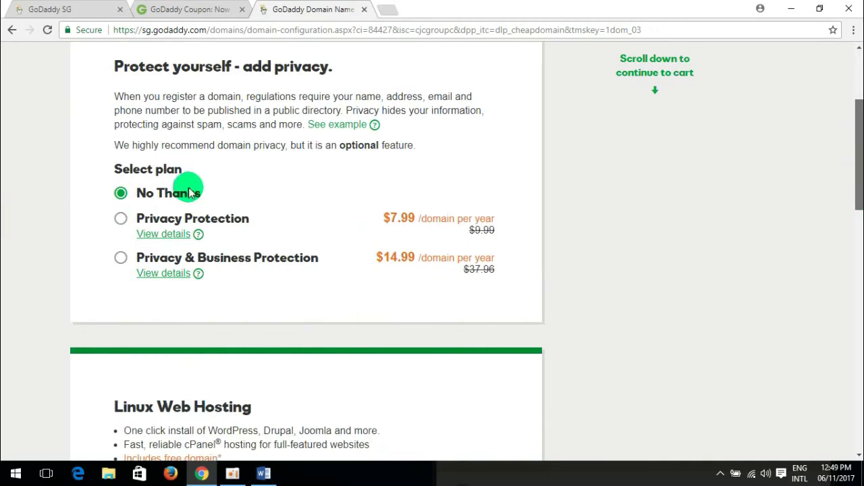
scroll(856, 171, down, 3)
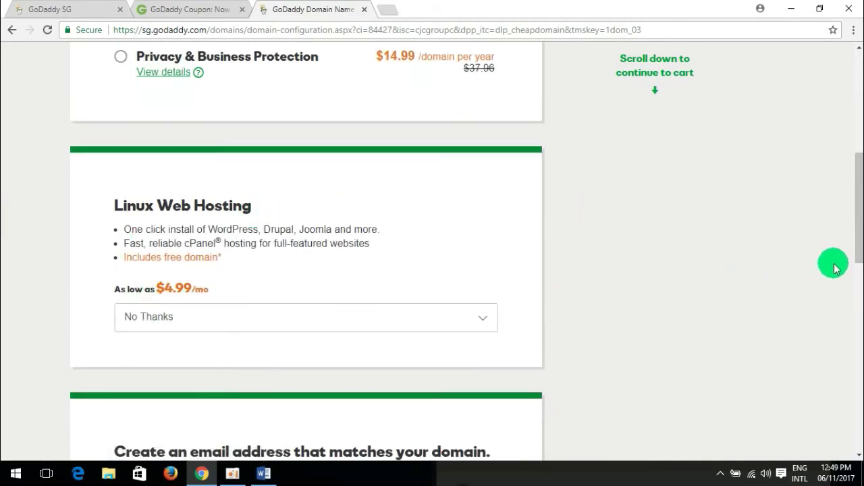
drag(858, 209, 856, 291)
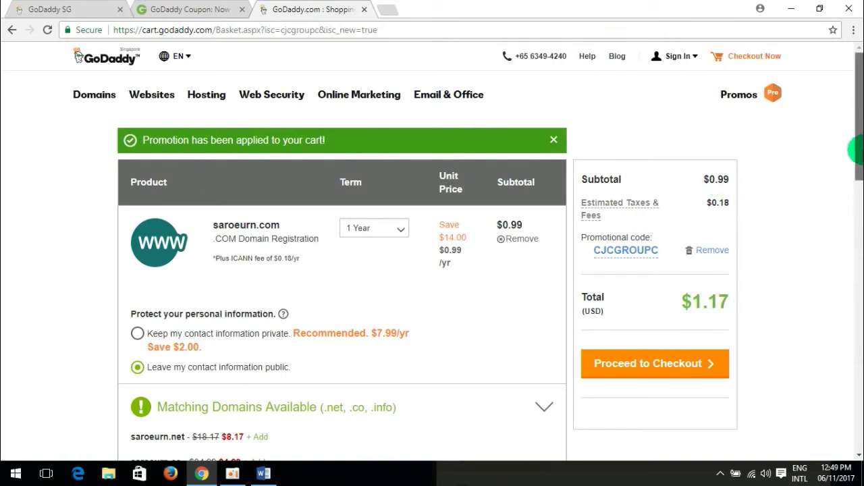
Switch saroeurn.com's registration term to 2 Years to compare, then back to 1 Year.
drag(851, 139, 856, 158)
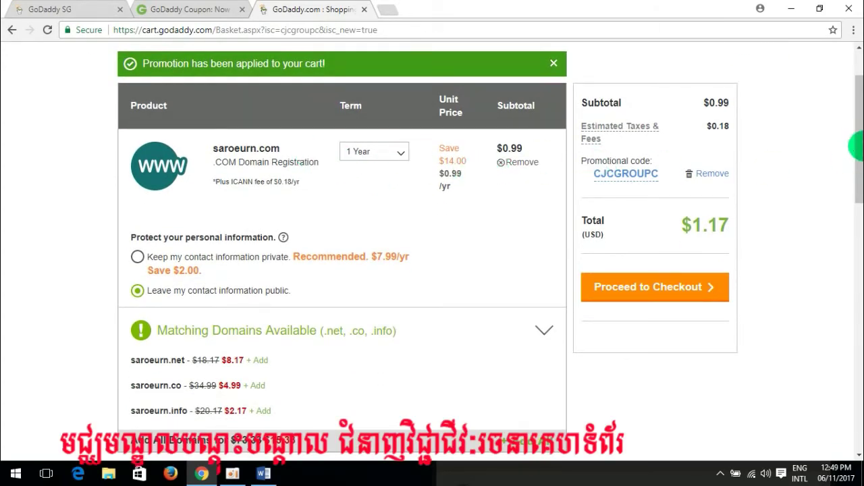
mouse_move(859, 115)
mouse_down()
mouse_move(856, 192)
mouse_move(856, 106)
mouse_up()
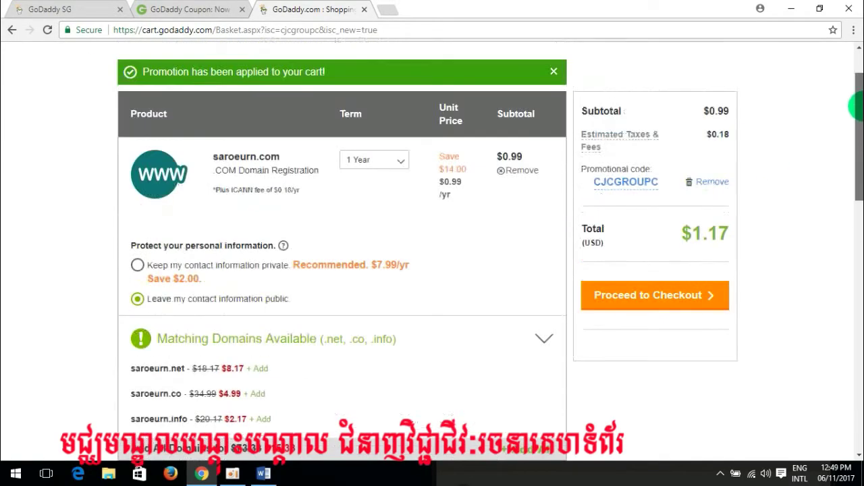
click(399, 161)
click(351, 201)
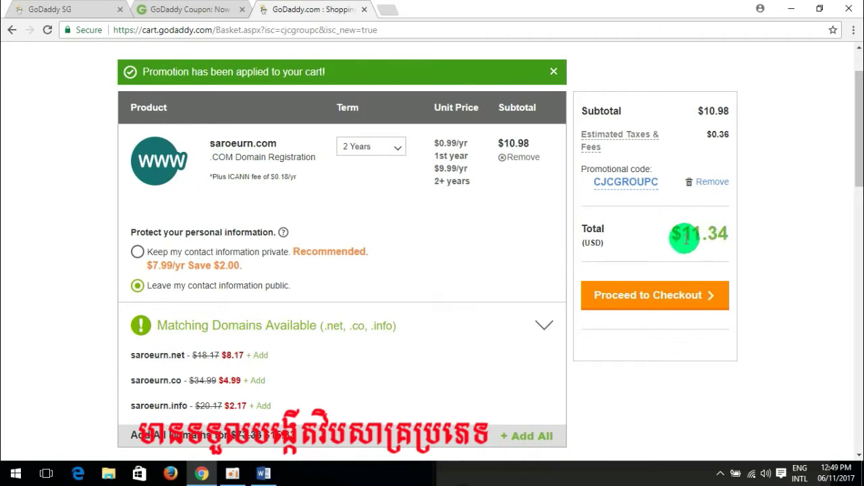
click(398, 150)
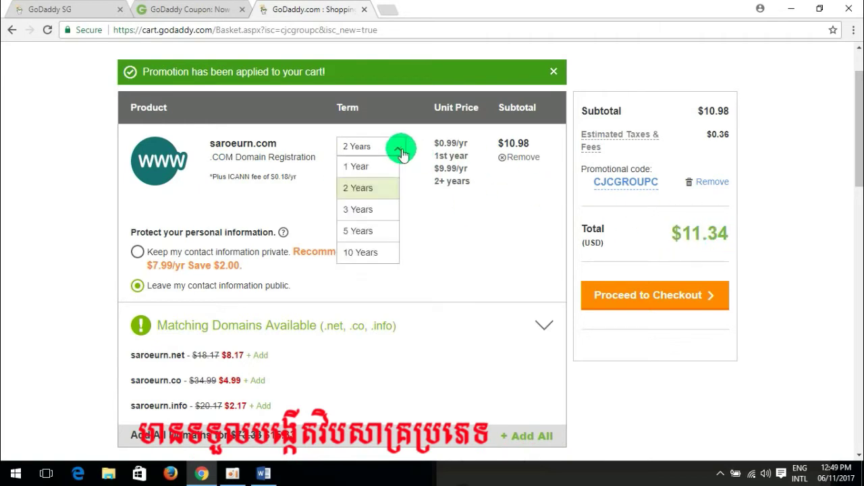
click(376, 169)
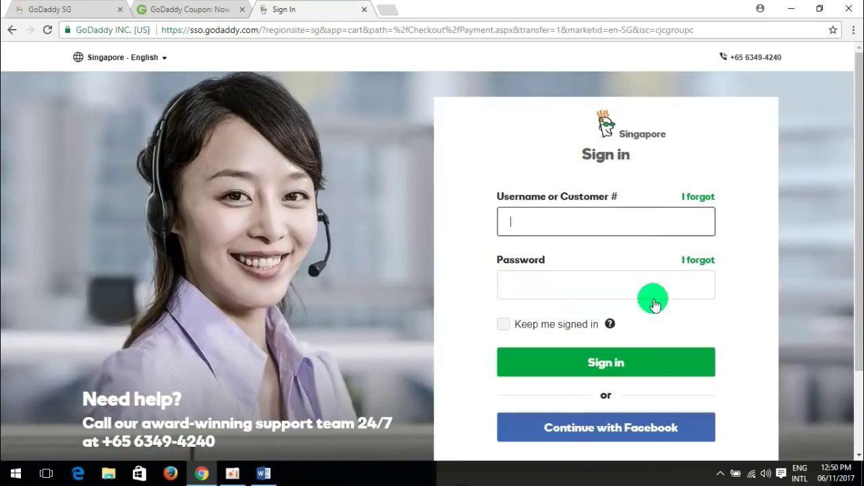
Leave the Username and Password sign-in fields unused and switch to the Create an account form.
drag(858, 120, 859, 184)
click(503, 138)
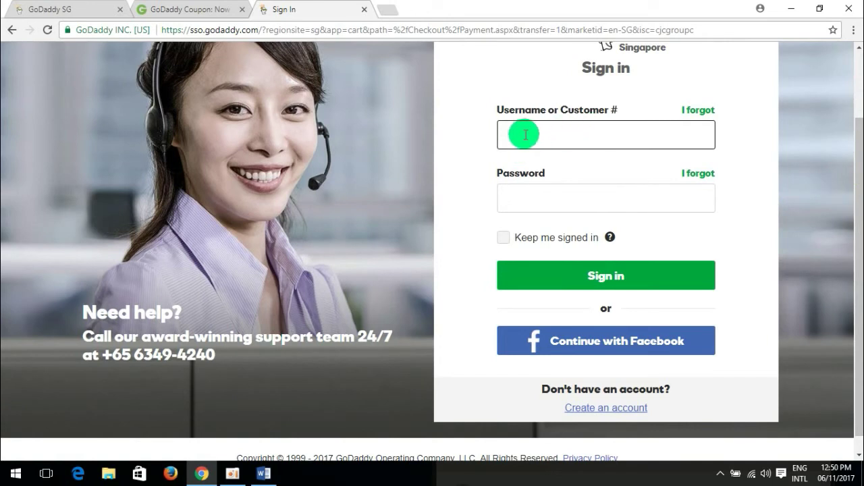
click(566, 204)
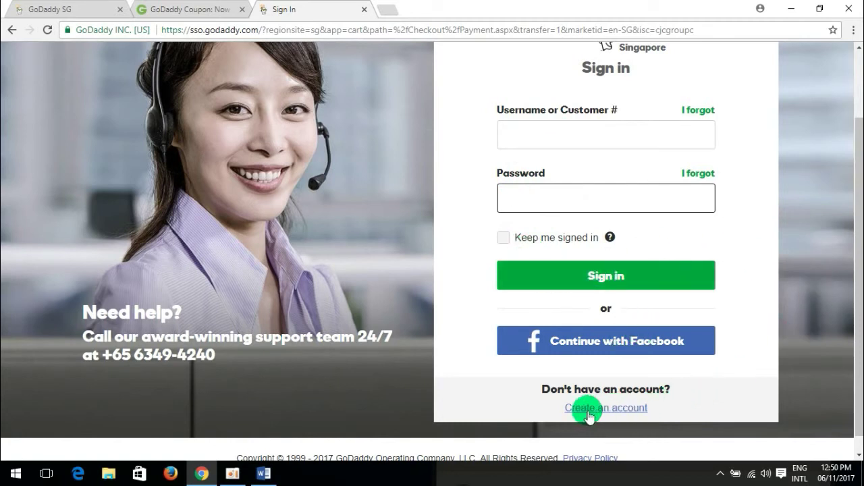
click(614, 413)
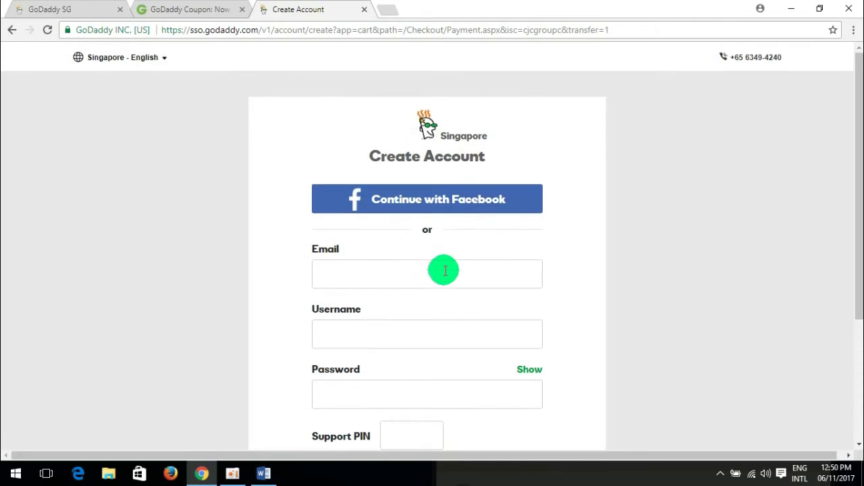
Enter the e-mail address as Email and paste the same address into Username.
click(421, 282)
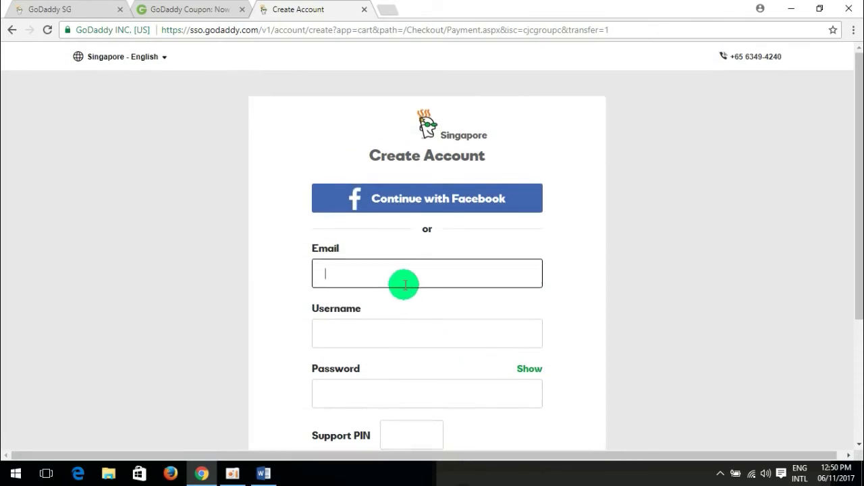
scroll(403, 284, down, 2)
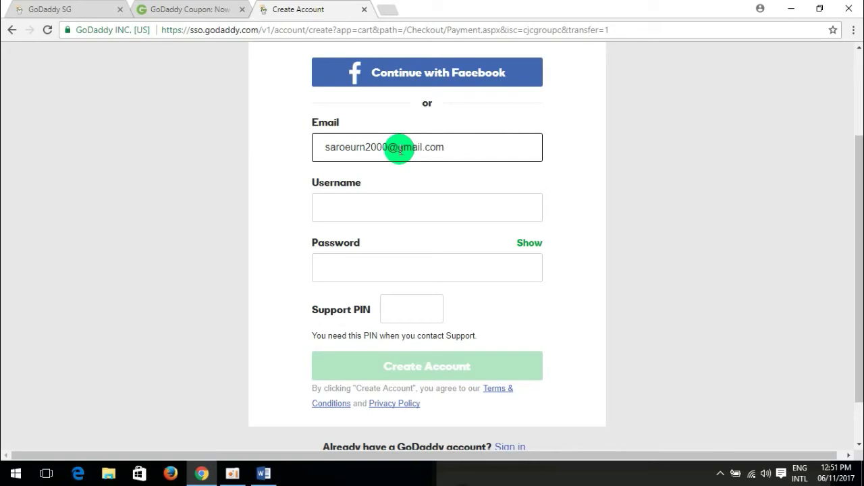
click(349, 208)
key(ctrl+v)
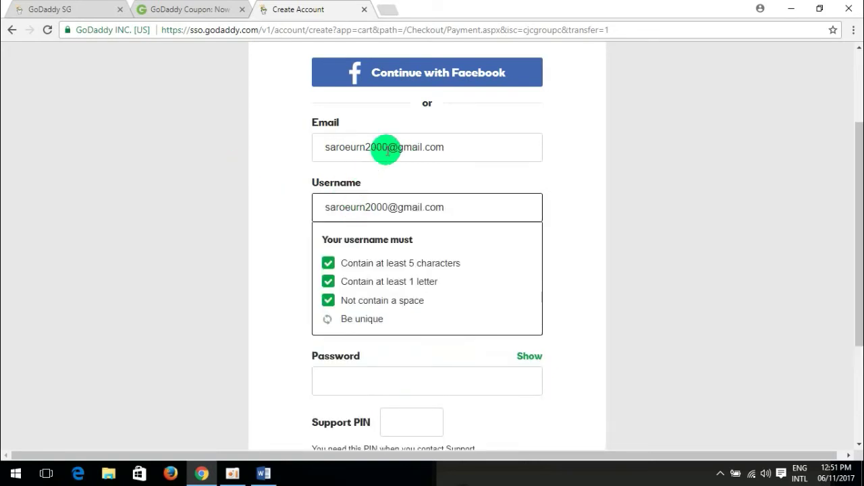
click(716, 187)
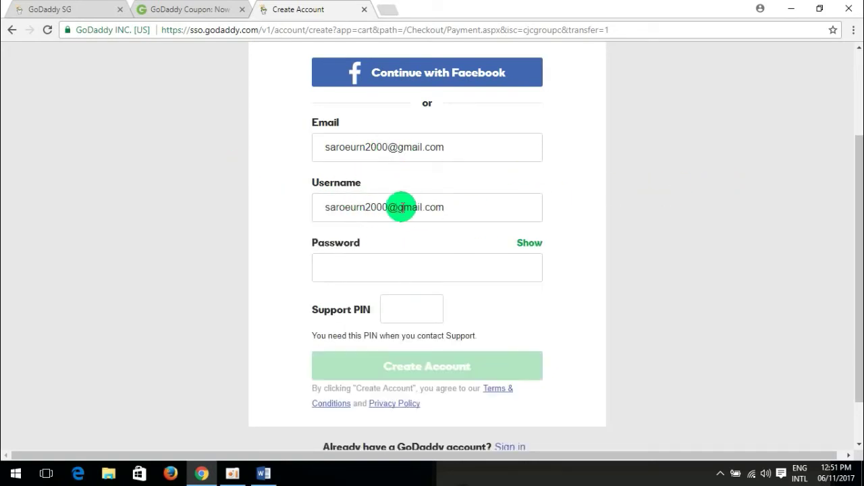
click(391, 275)
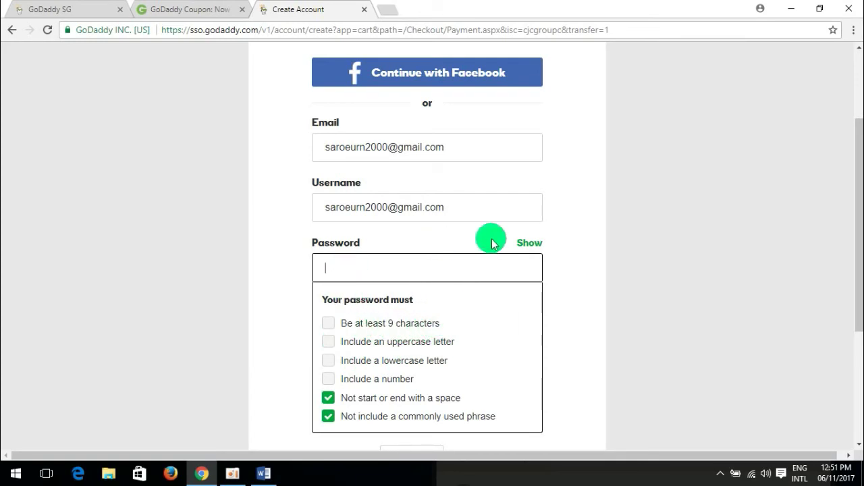
Enter an account password that satisfies all six listed password requirements.
drag(469, 213, 280, 209)
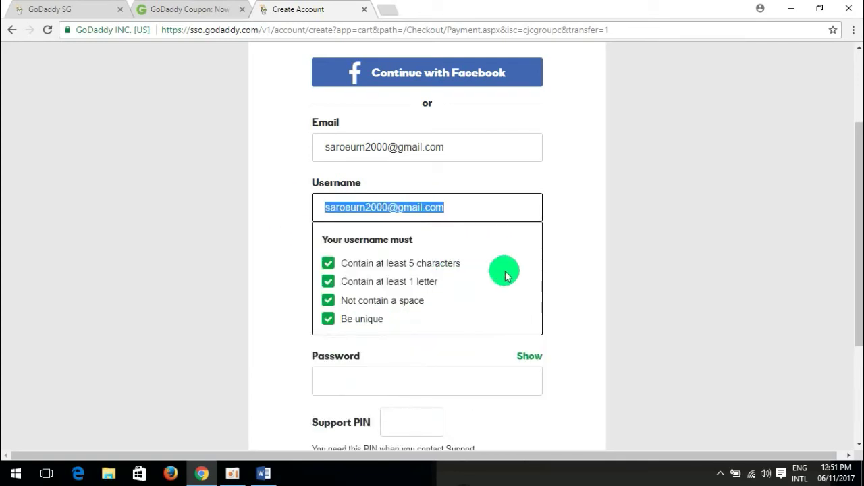
click(684, 206)
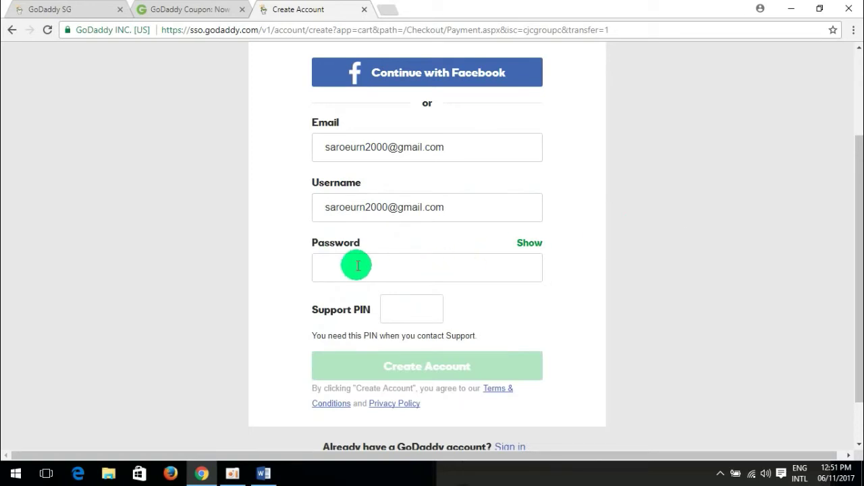
click(357, 265)
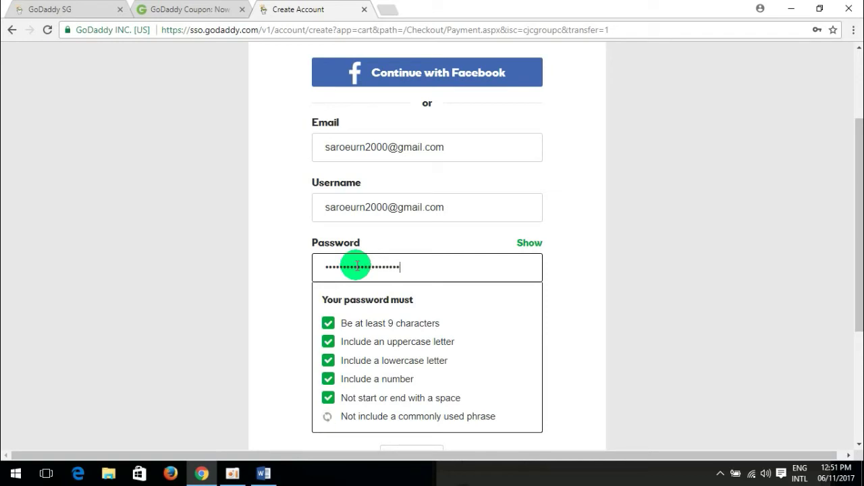
click(653, 245)
Enter a four-digit Support PIN meeting all three PIN rules and submit the account form.
click(395, 312)
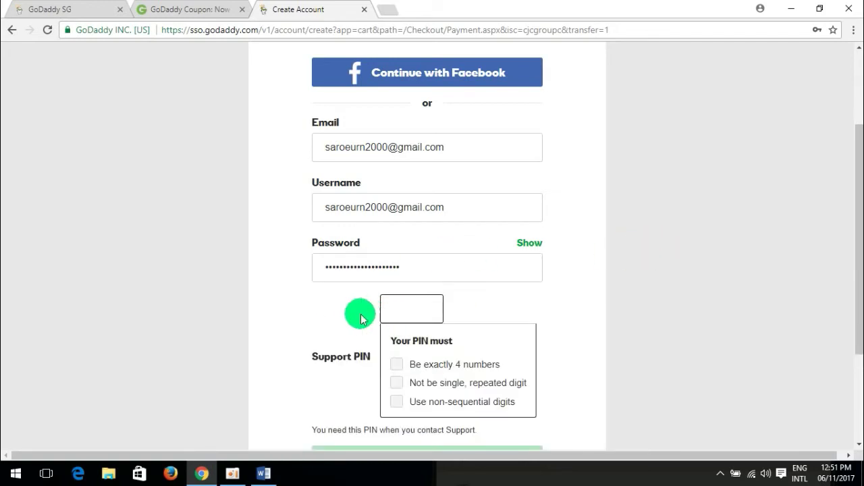
scroll(660, 292, down, 1)
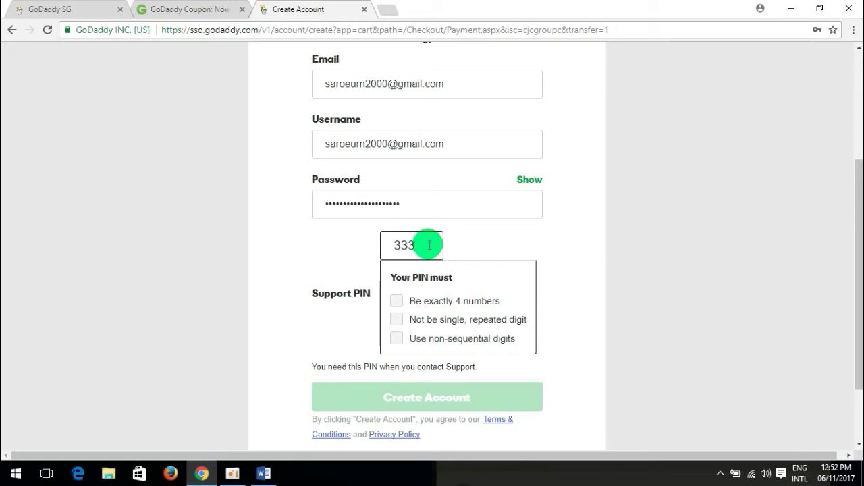
text(9)
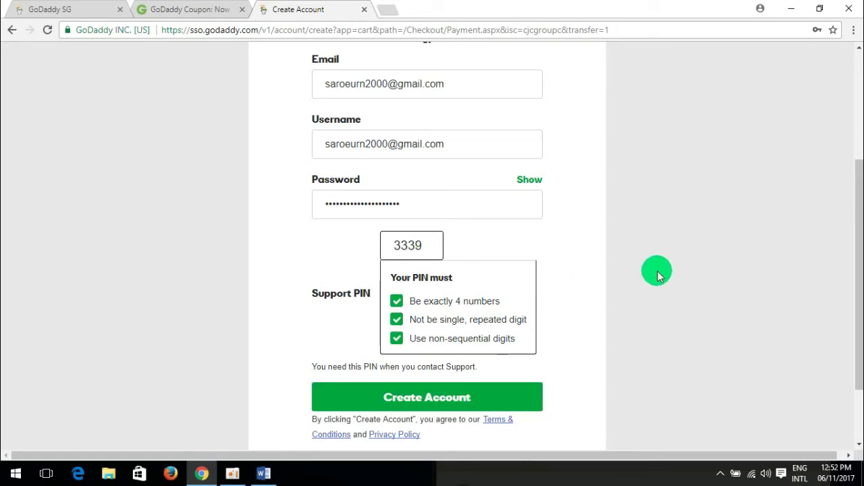
click(658, 272)
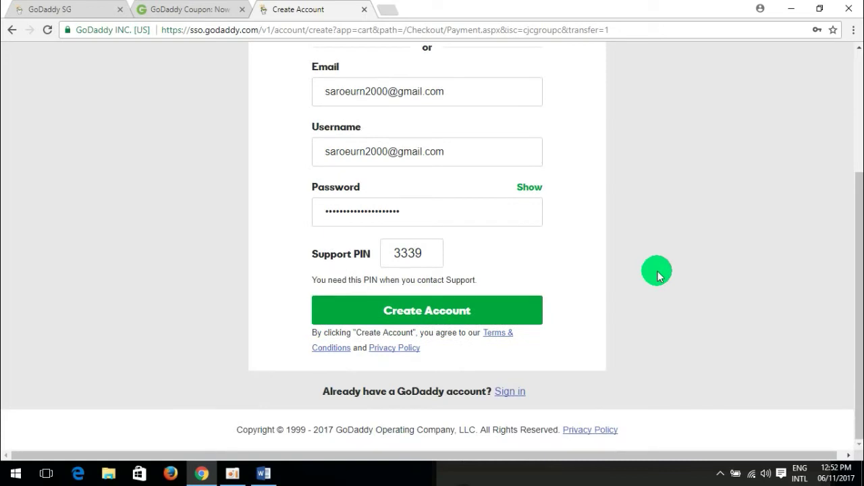
click(428, 311)
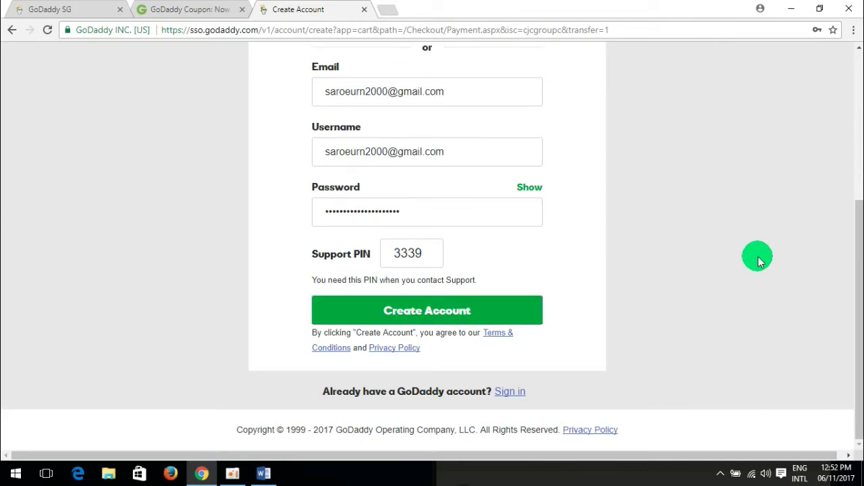
Look over the rejected account form and its invalid-username error.
click(450, 316)
scroll(587, 299, up, 1)
scroll(587, 299, down, 1)
click(355, 86)
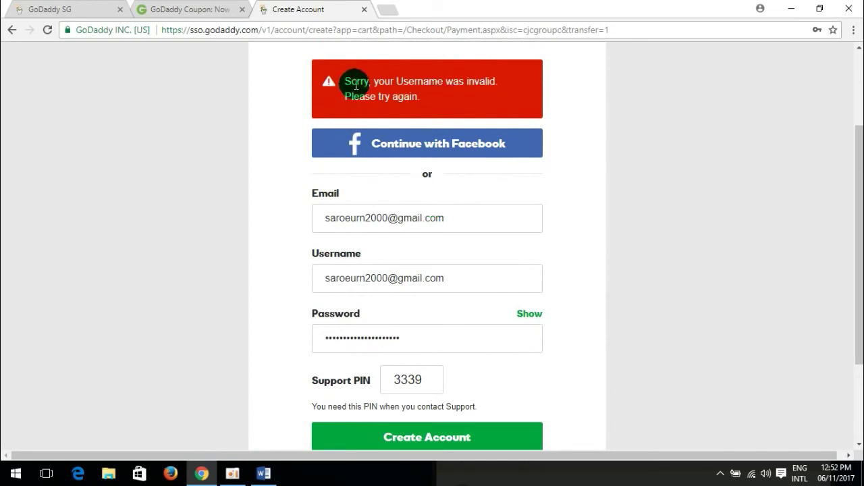
scroll(598, 115, up, 1)
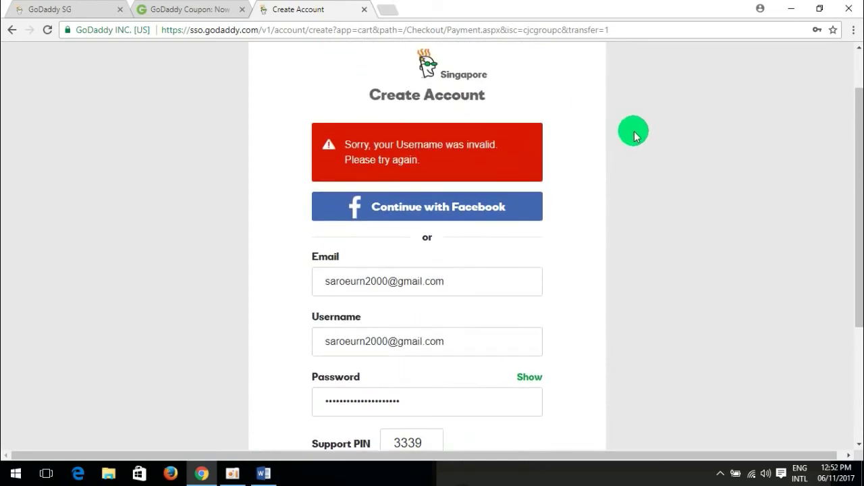
scroll(627, 145, down, 1)
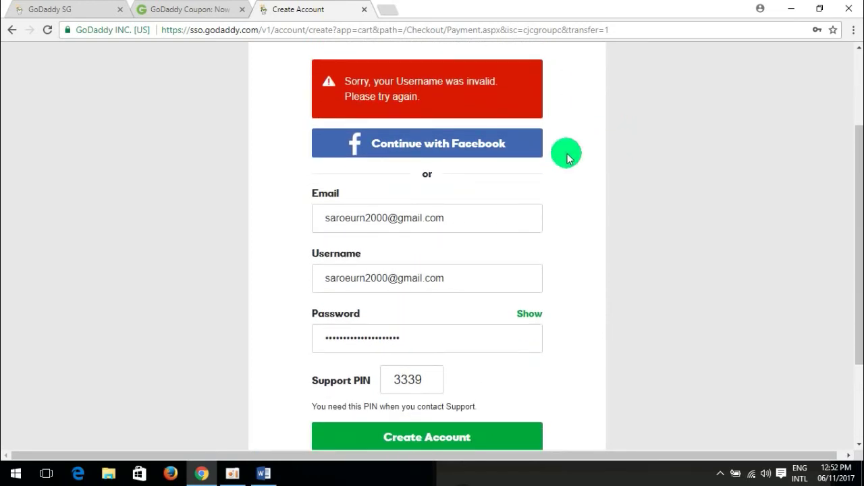
Review the Username requirements, then submit Create Account again.
click(479, 285)
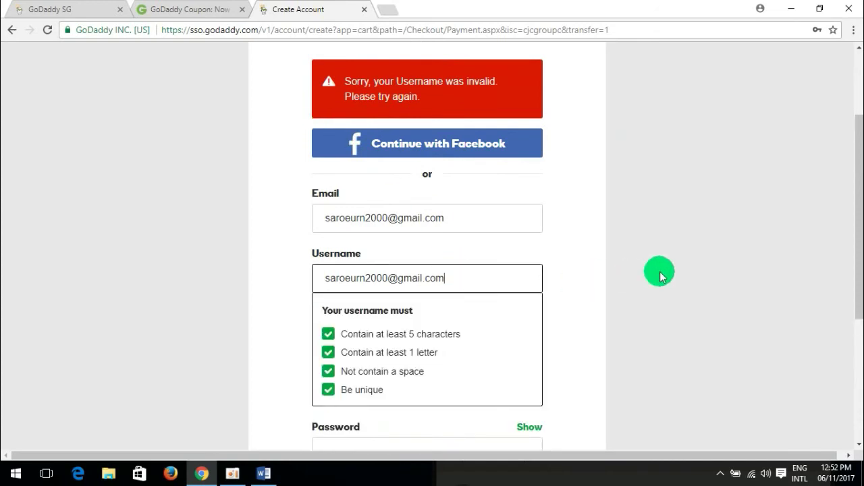
click(671, 269)
scroll(671, 270, down, 2)
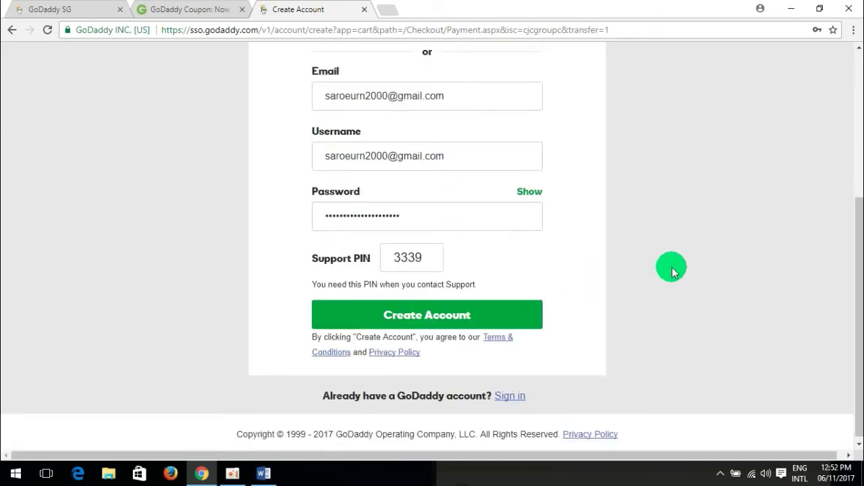
click(421, 314)
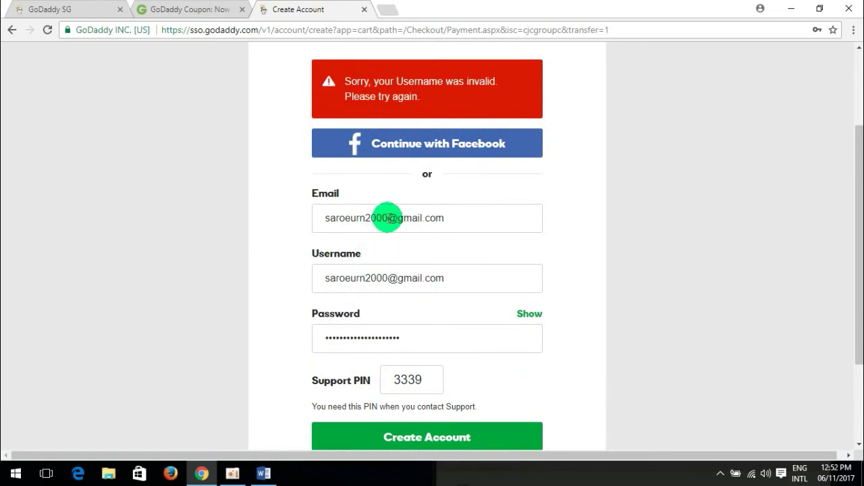
Trim the email's domain part, then restore the full address from a suggestion.
drag(364, 217, 491, 218)
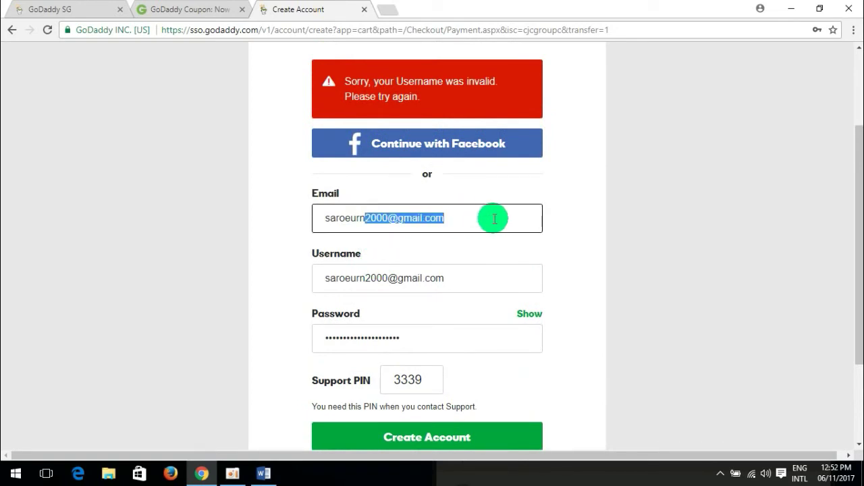
key(BackSpace)
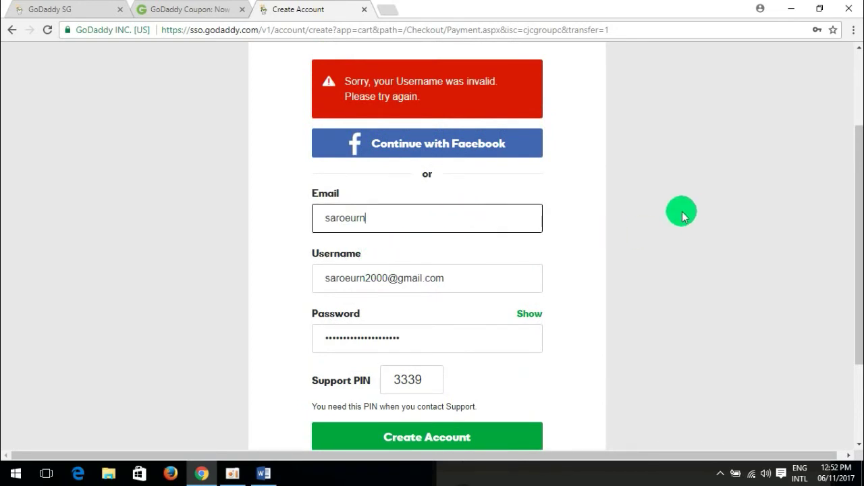
click(674, 211)
click(443, 218)
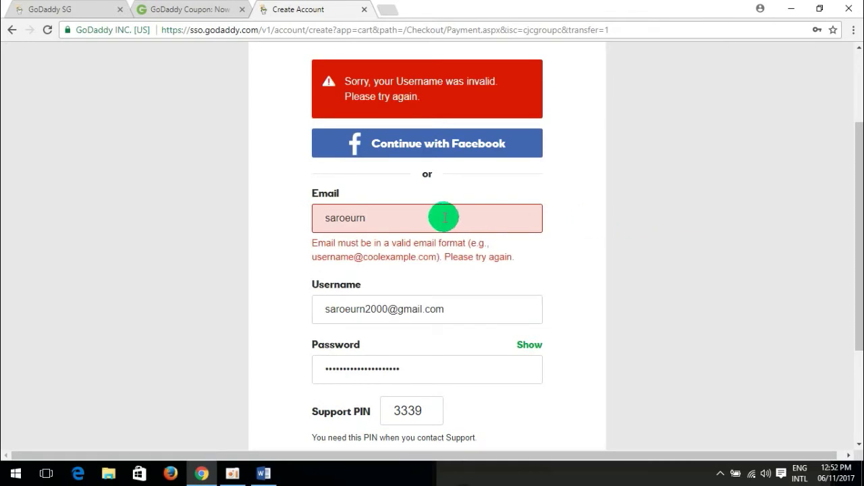
mouse_move(457, 245)
click(405, 278)
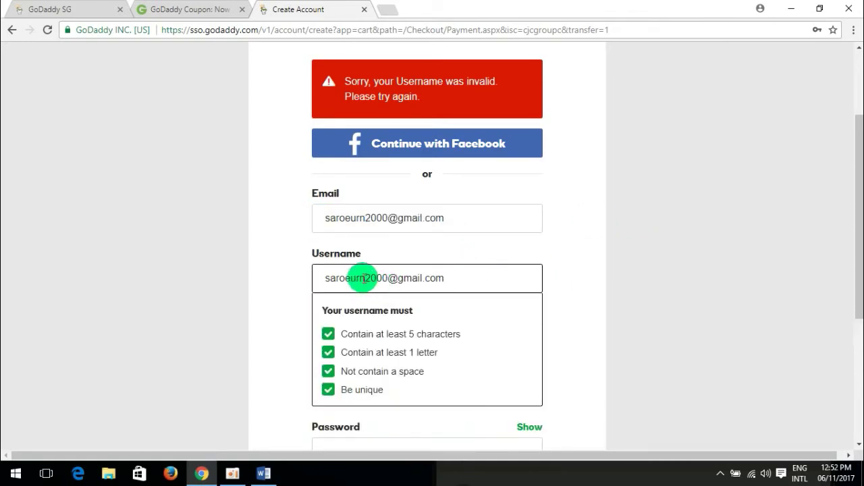
Shorten the username to the name only and submit the form.
drag(366, 278, 477, 278)
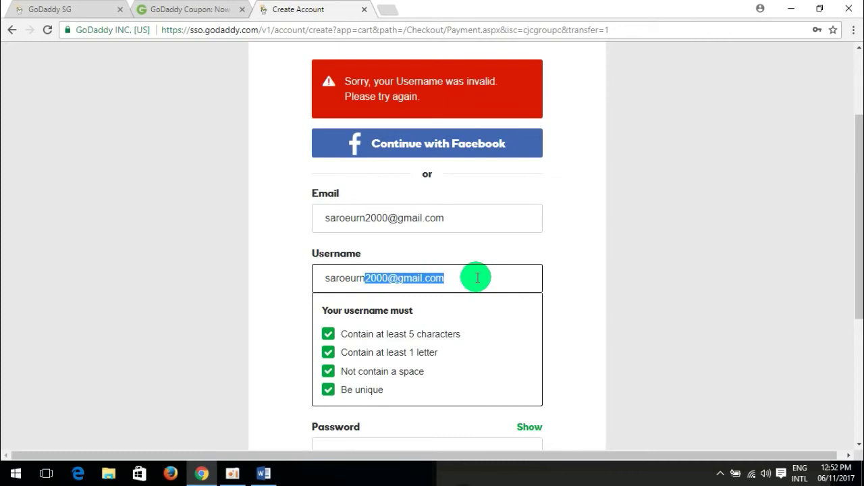
key(BackSpace)
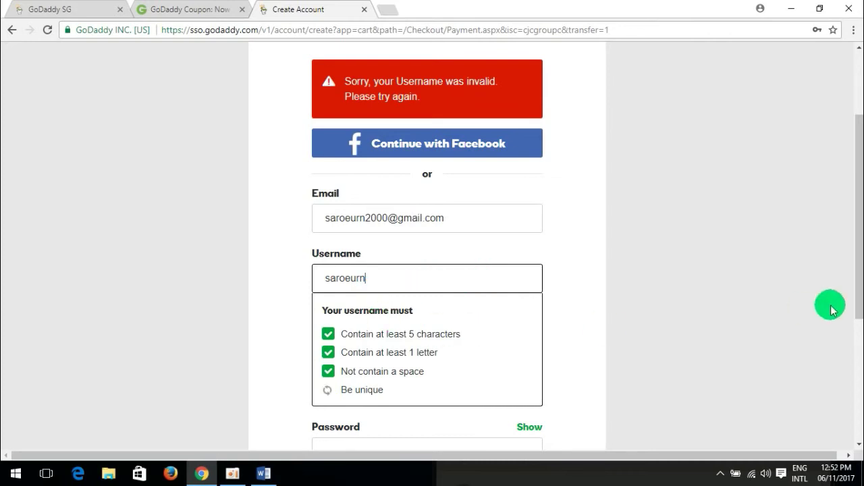
click(723, 303)
scroll(708, 340, down, 2)
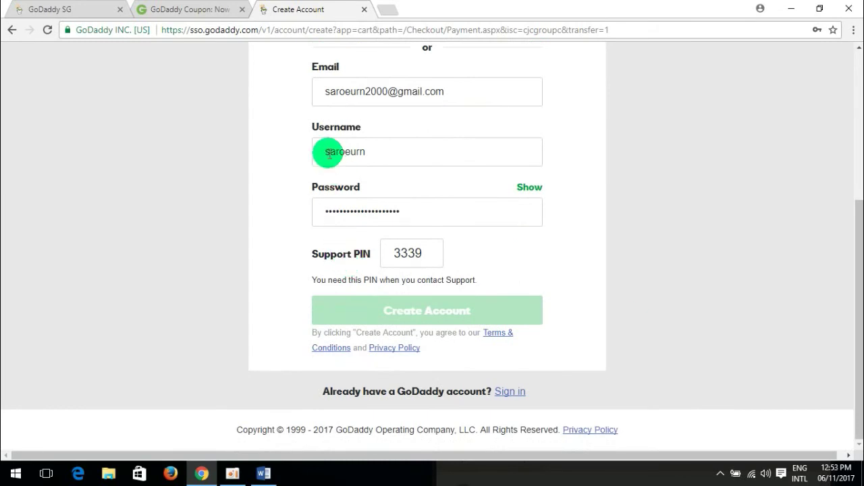
click(328, 153)
scroll(690, 250, down, 1)
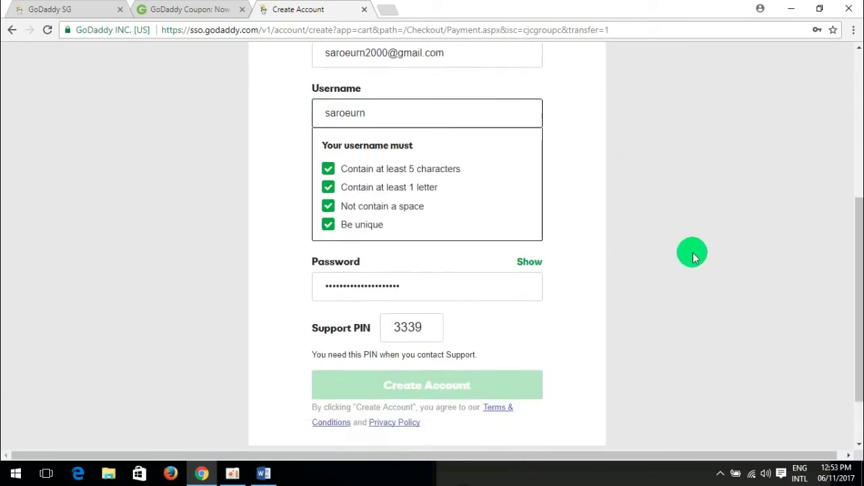
click(472, 345)
Clear the rejected Username field completely.
click(436, 274)
click(495, 216)
key(Tab)
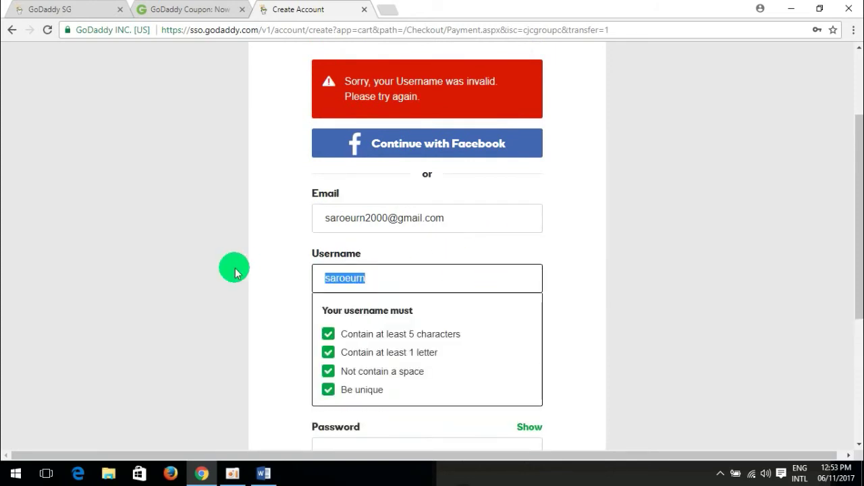
key(BackSpace)
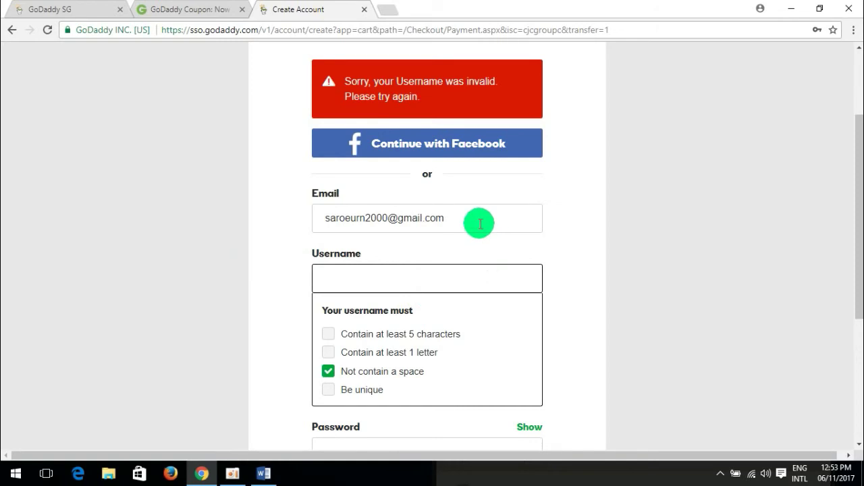
click(653, 278)
click(423, 289)
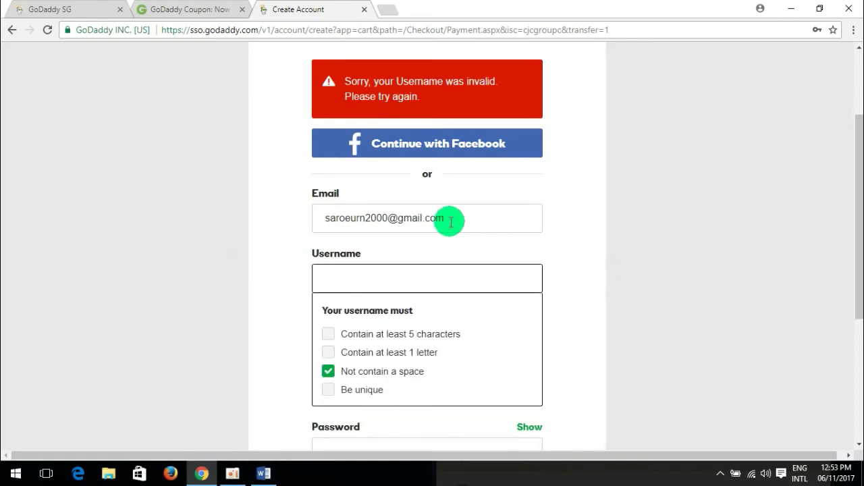
Copy the full email address and paste it into Username.
drag(448, 220, 235, 220)
key(ctrl+c)
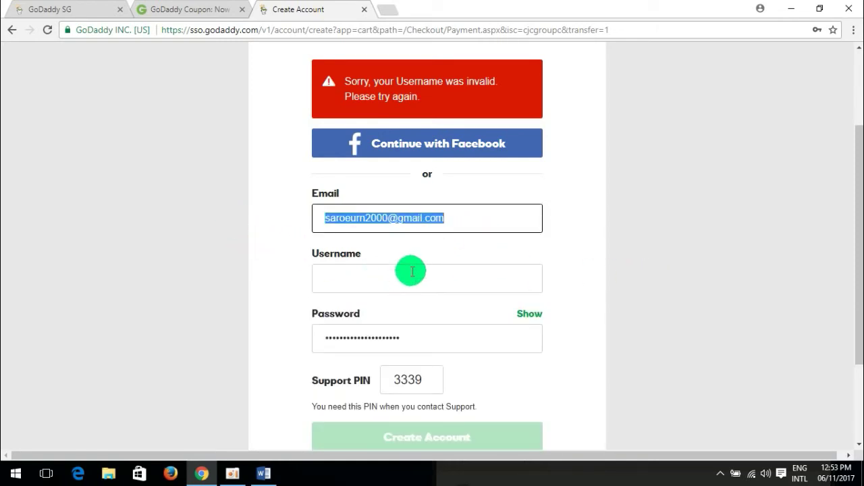
click(409, 276)
key(ctrl+v)
click(724, 273)
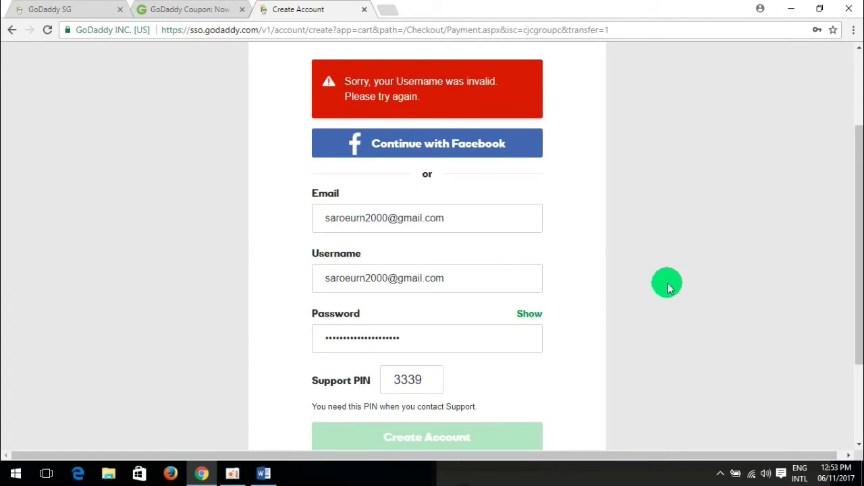
click(453, 276)
click(723, 335)
Check the Support PIN and password requirements and submit Create Account once more.
scroll(695, 334, down, 2)
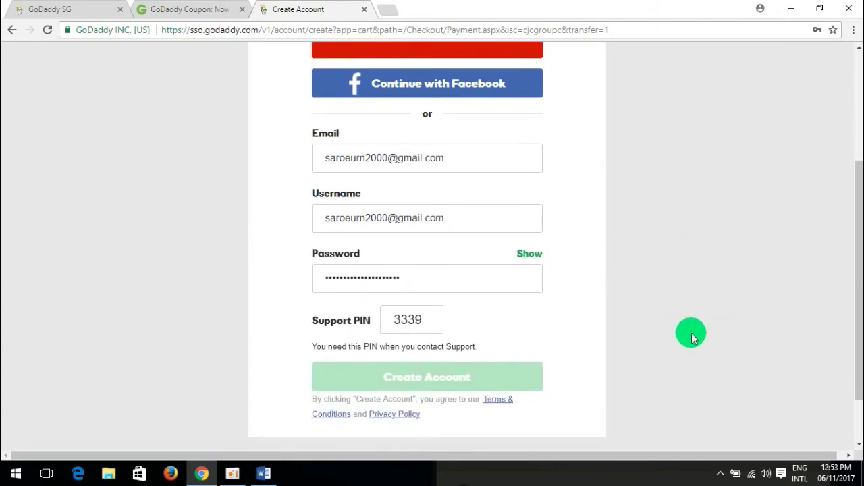
click(428, 320)
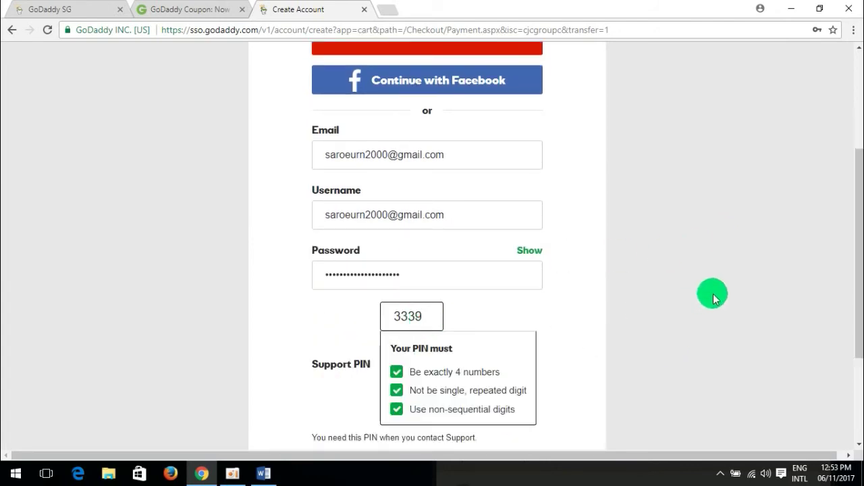
click(709, 295)
click(420, 279)
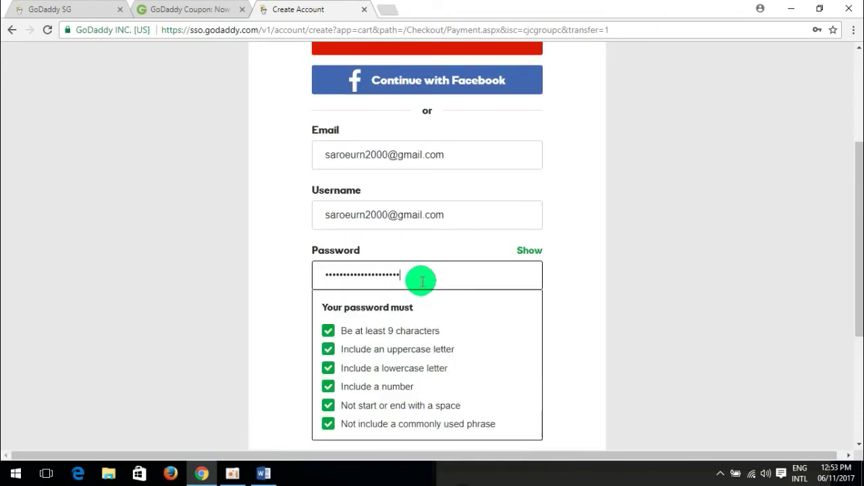
click(698, 277)
scroll(509, 337, down, 2)
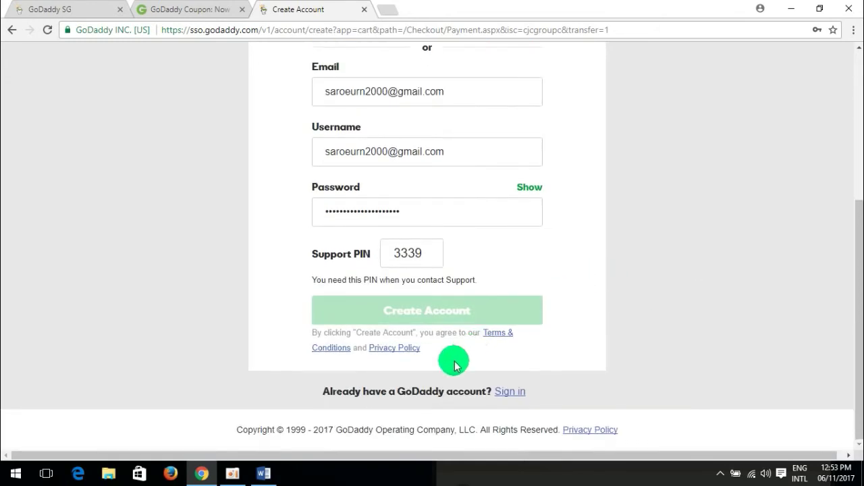
click(454, 309)
Replace the username with the capitalised first name alone and create the account.
drag(447, 279, 328, 278)
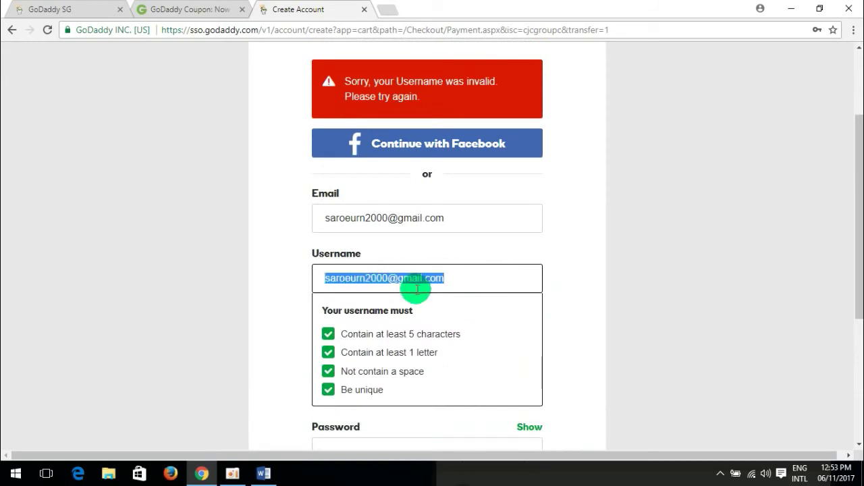
text(S)
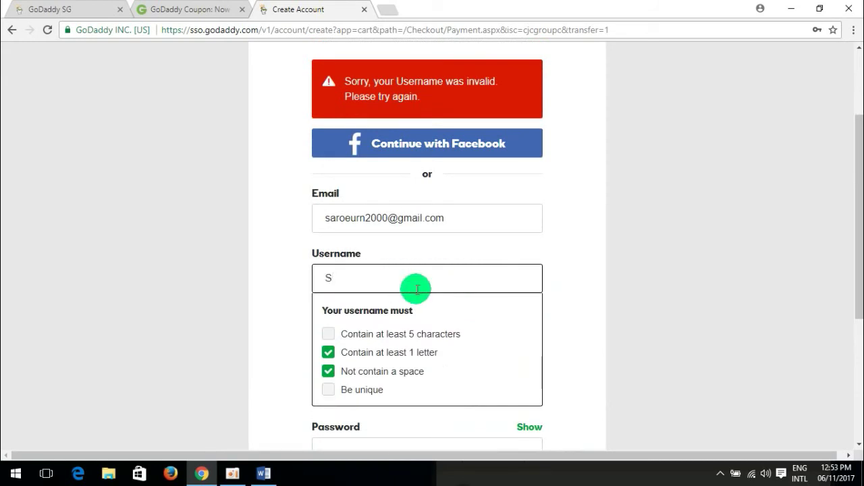
text(aroeurn)
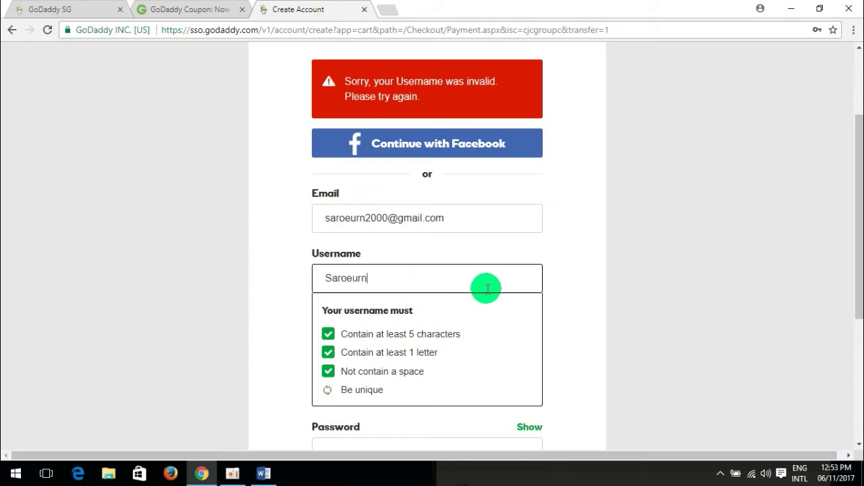
click(632, 299)
scroll(645, 307, down, 1)
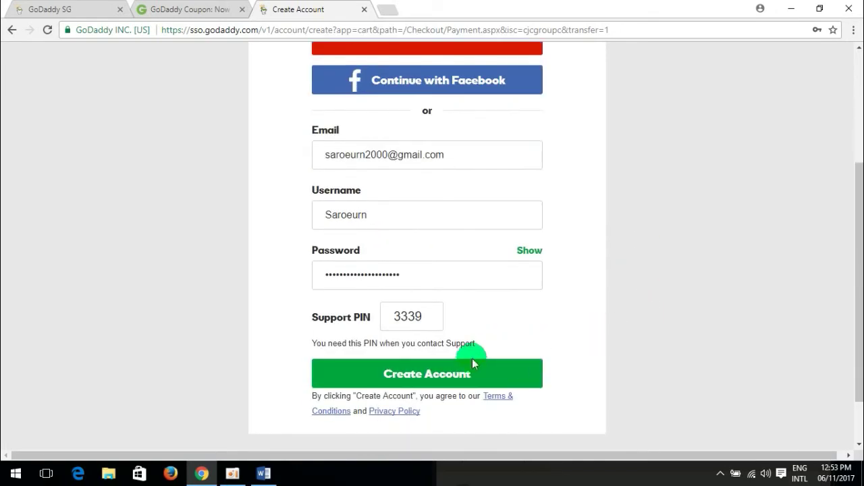
click(459, 375)
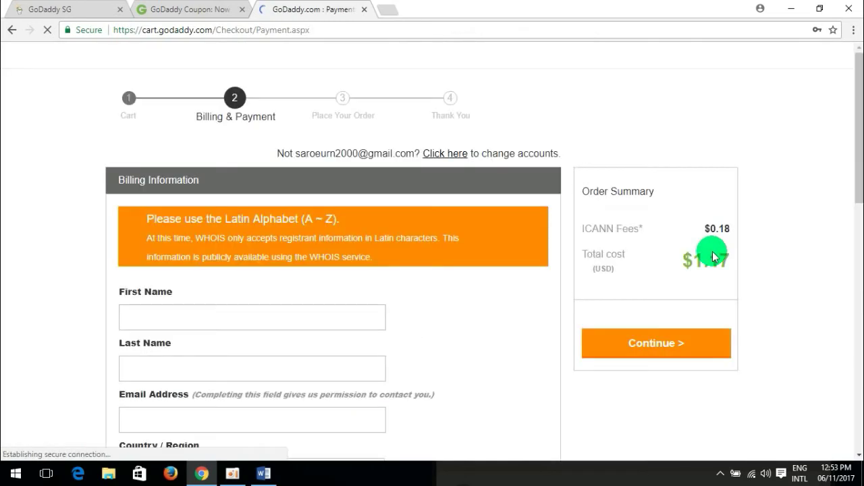
Dismiss the save-password prompt and enter the billing first and last name.
scroll(763, 214, down, 1)
drag(852, 116, 856, 140)
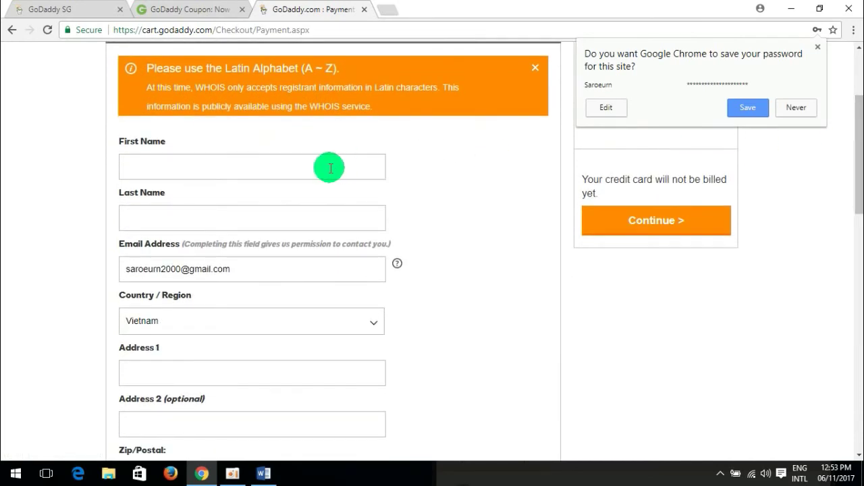
click(330, 168)
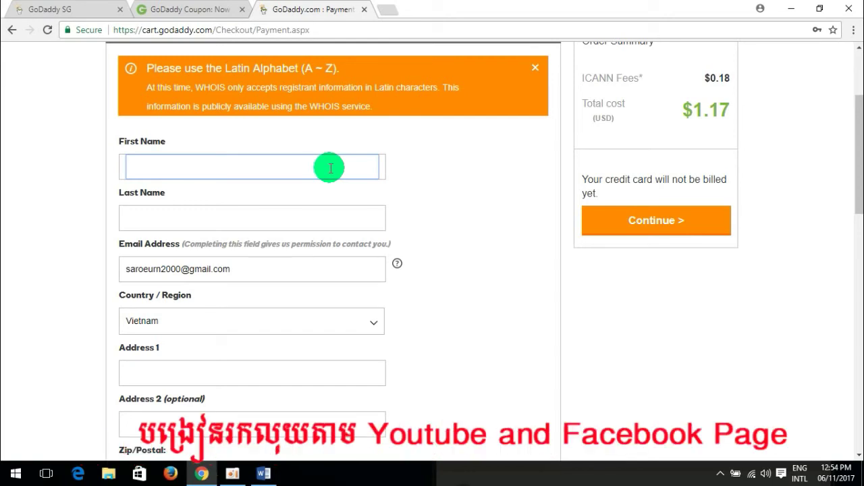
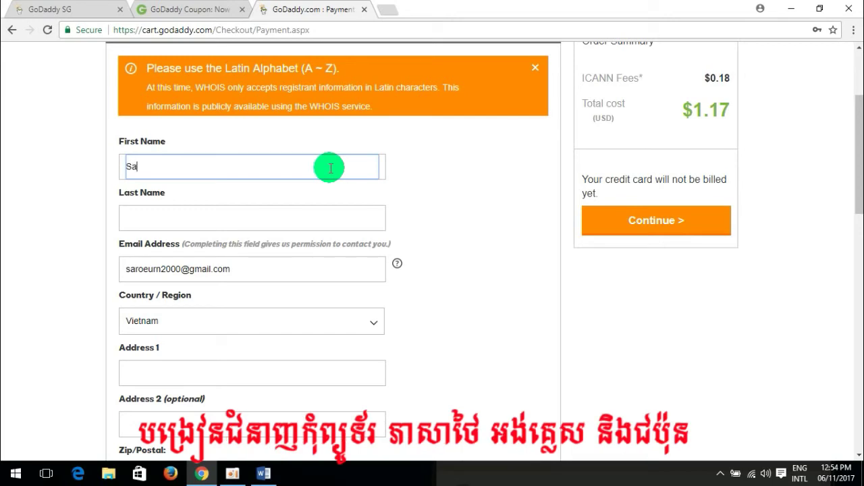
key(Tab)
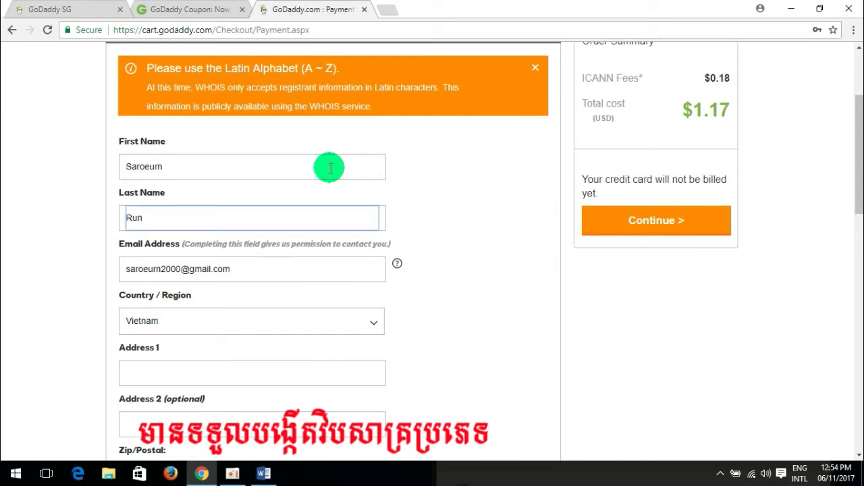
Set the billing Country/Region to Cambodia.
click(260, 328)
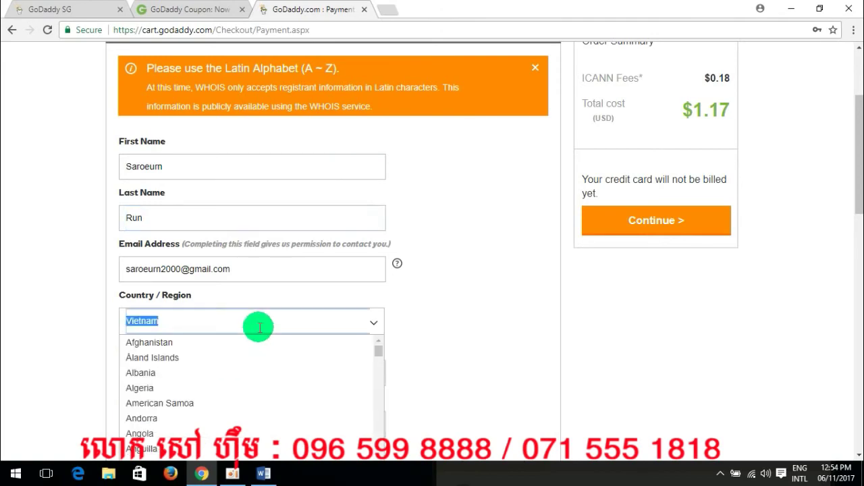
text(c)
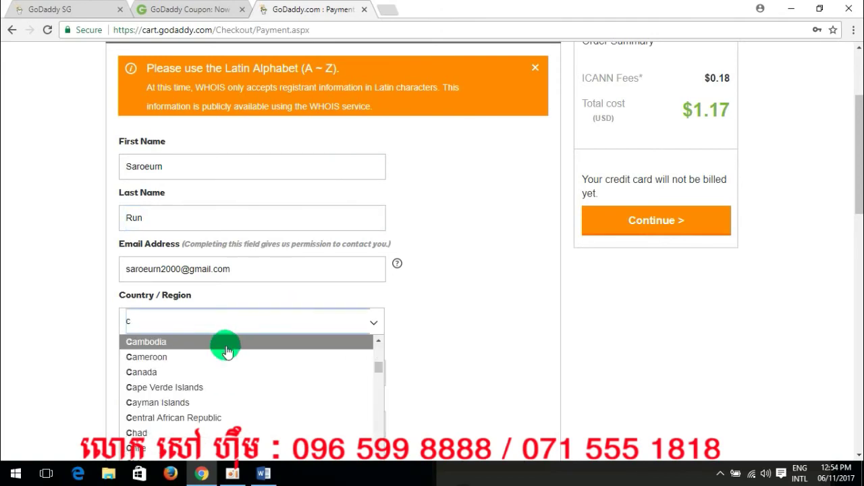
click(220, 344)
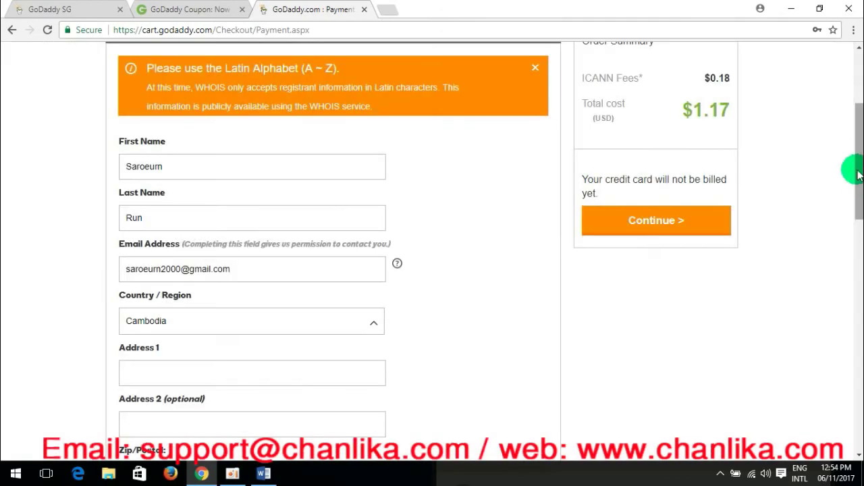
scroll(857, 177, down, 2)
scroll(856, 178, down, 1)
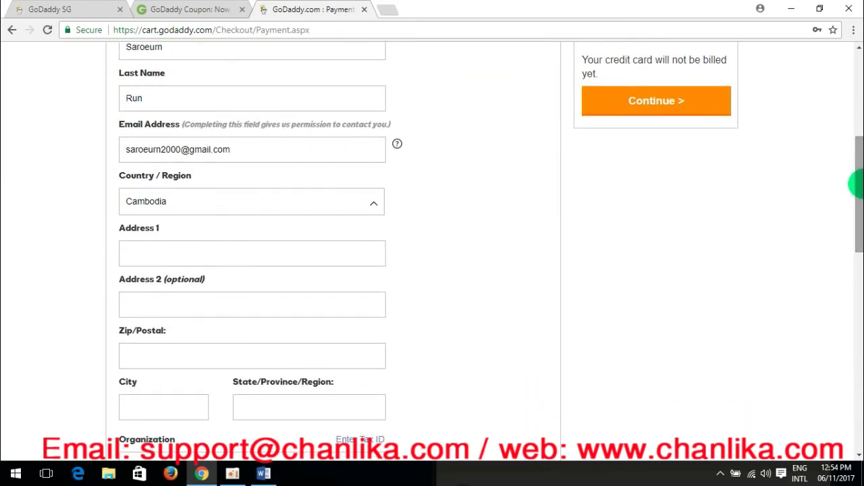
scroll(856, 223, down, 2)
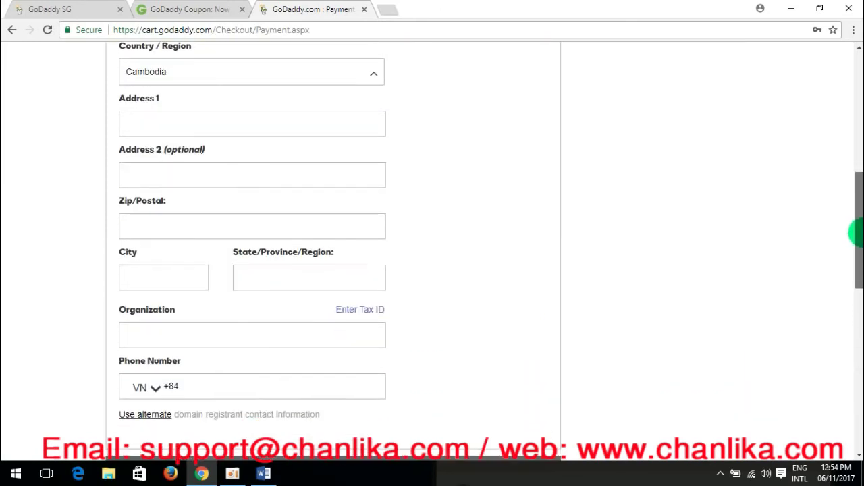
Enter Phnom Penh as Address 1 and 12000 as the Zip/Postal code.
click(202, 129)
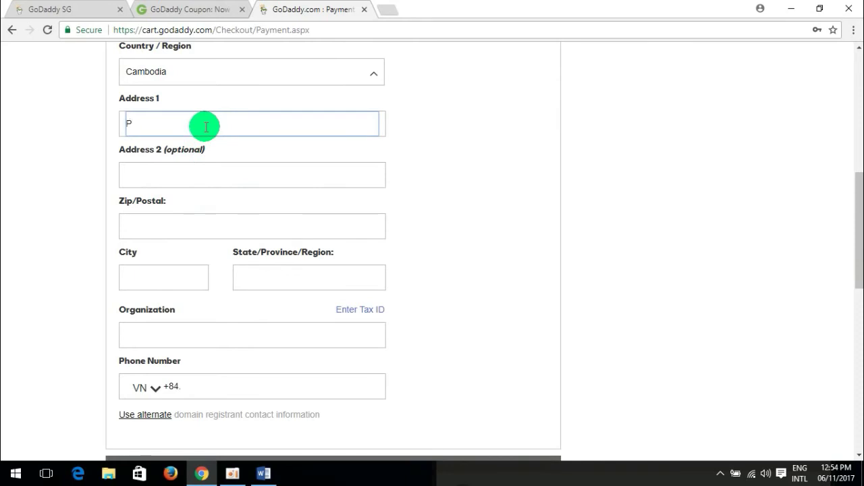
text(Phnom Penh)
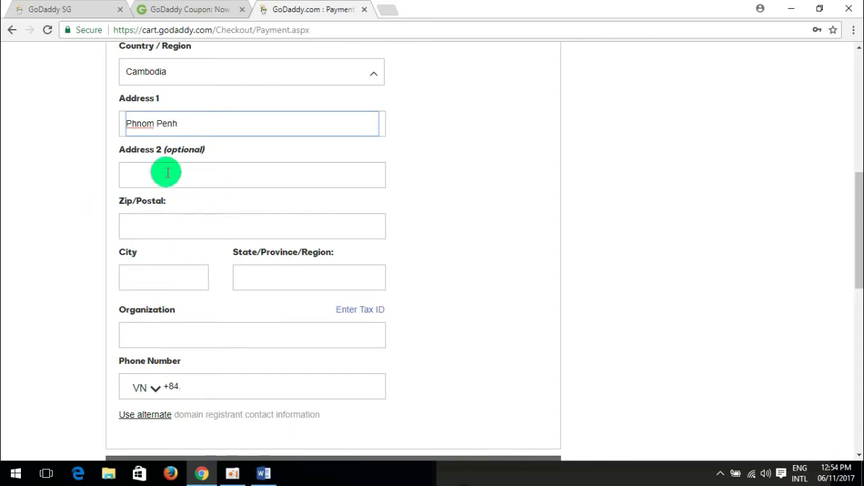
click(175, 227)
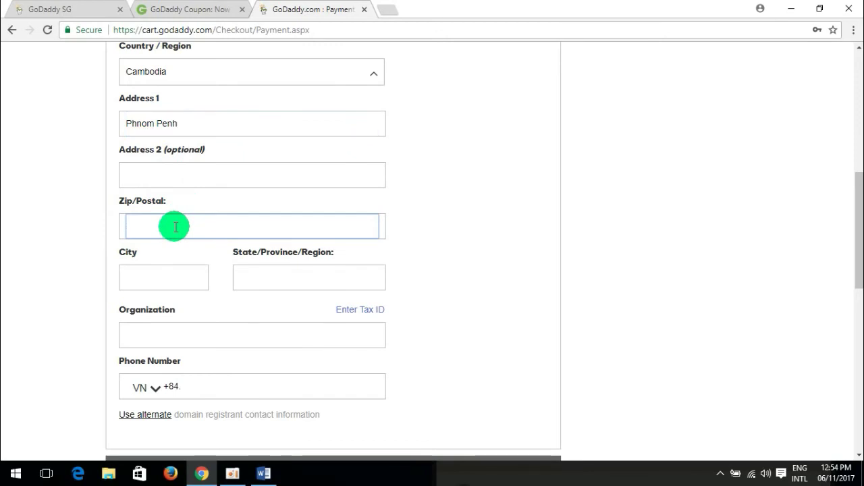
text(12000)
click(504, 247)
Copy Phnom Penh from Address 1 into both City and State/Province.
click(182, 279)
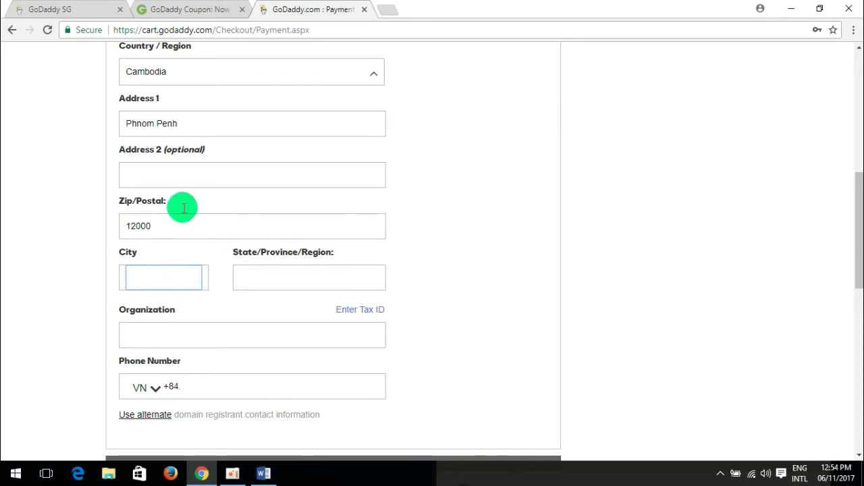
drag(196, 122, 48, 117)
key(ctrl+c)
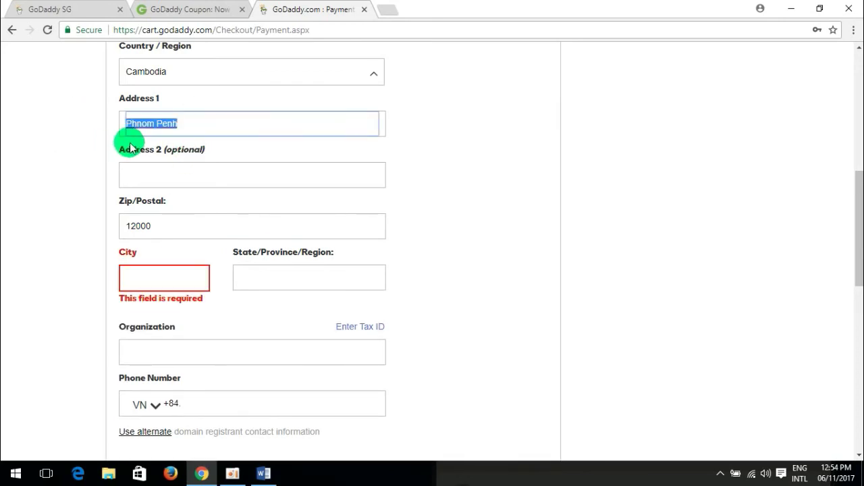
click(174, 278)
key(ctrl+v)
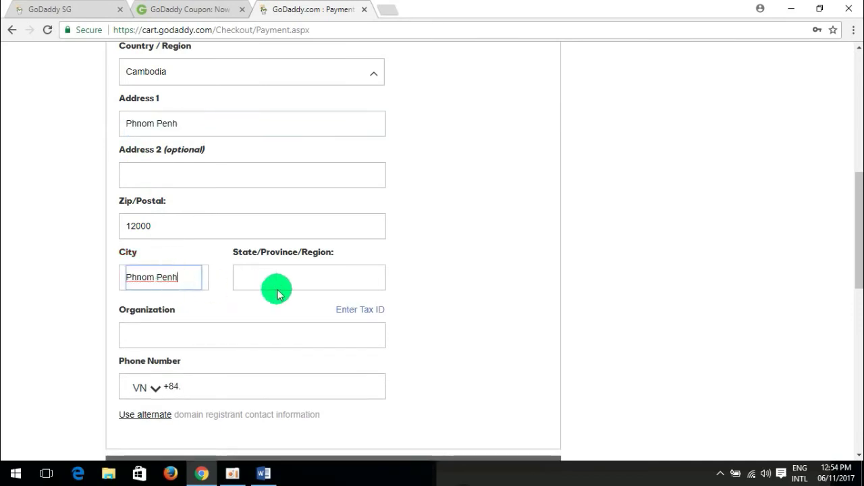
click(309, 284)
key(ctrl+v)
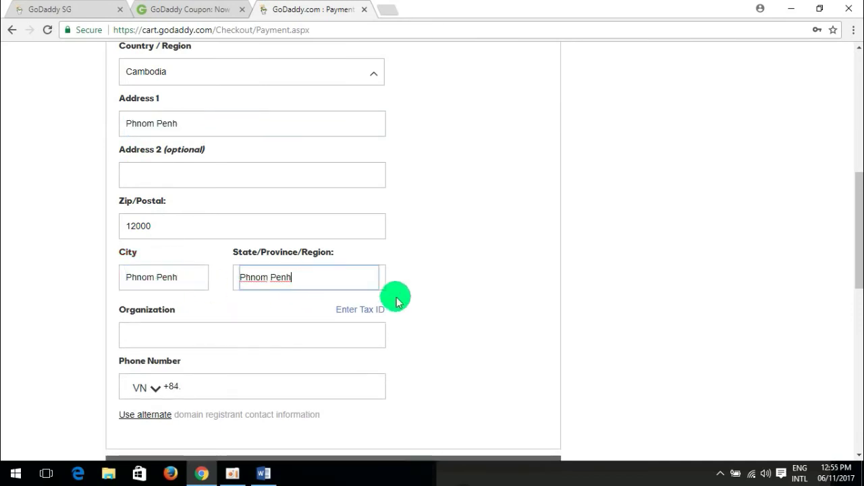
click(483, 283)
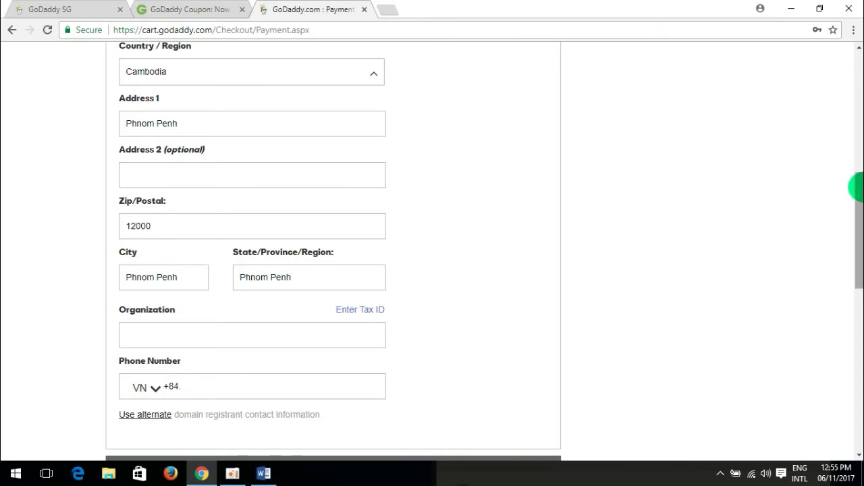
drag(859, 186, 859, 217)
click(297, 216)
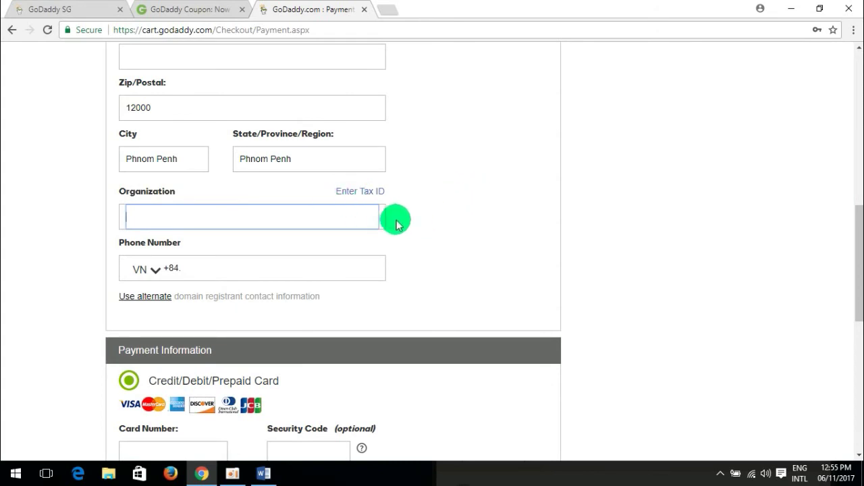
Type the phone number into the Organization field and select the value.
scroll(403, 230, up, 2)
scroll(402, 231, down, 2)
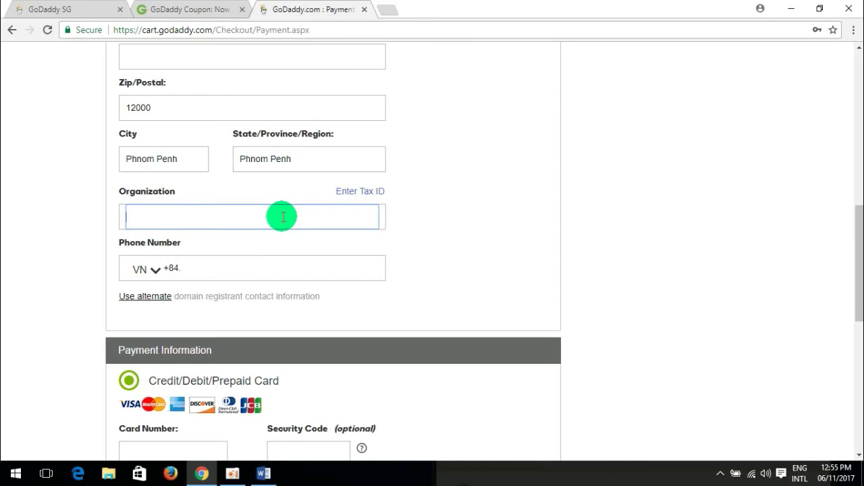
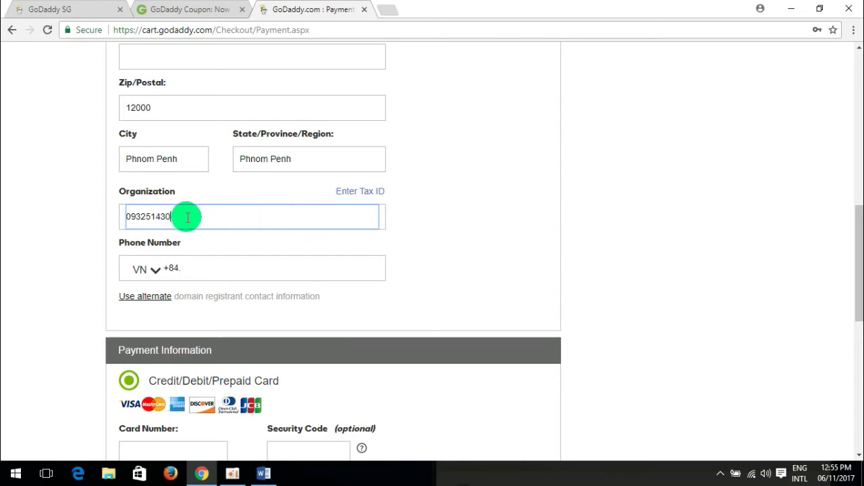
drag(175, 216, 124, 214)
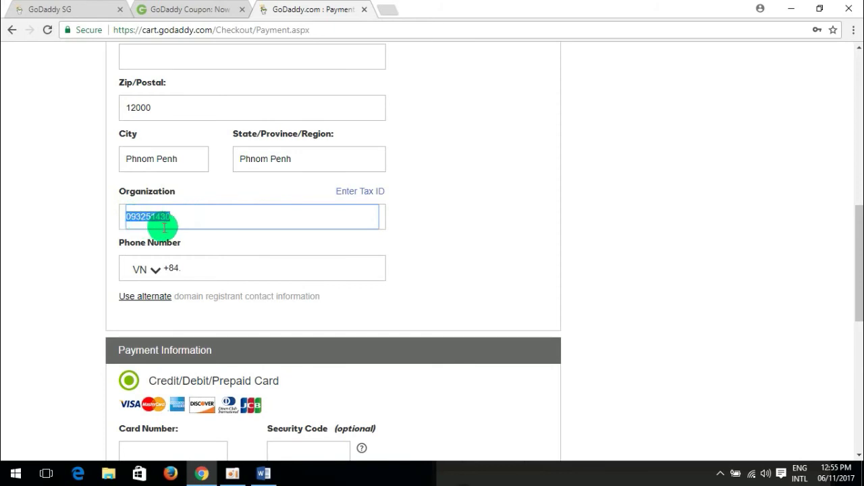
Open the phone country code list and scroll up toward Cambodia.
click(154, 270)
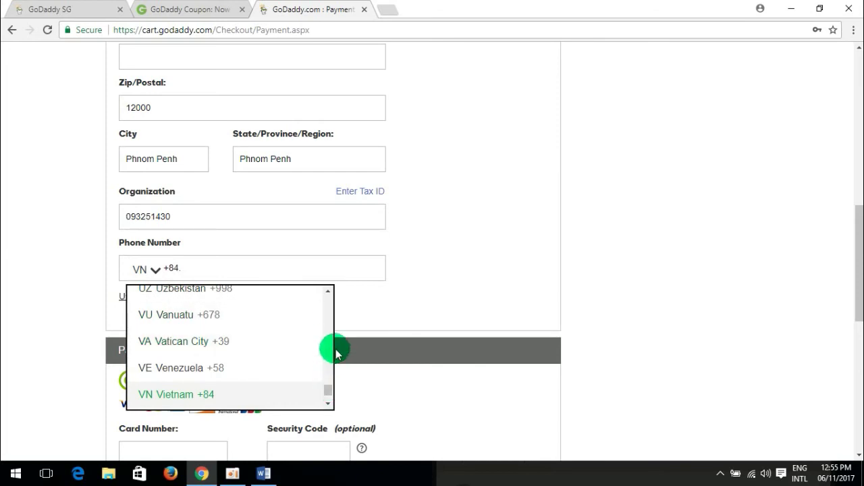
scroll(329, 333, up, 2)
scroll(328, 333, up, 5)
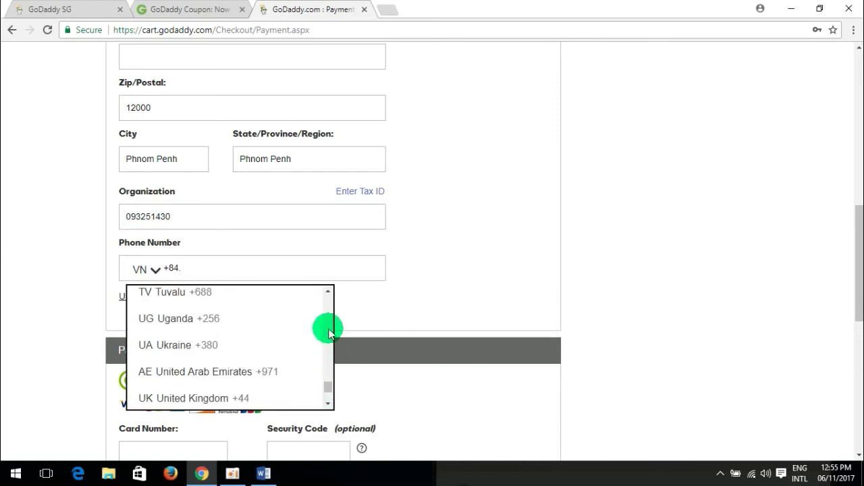
scroll(329, 332, up, 6)
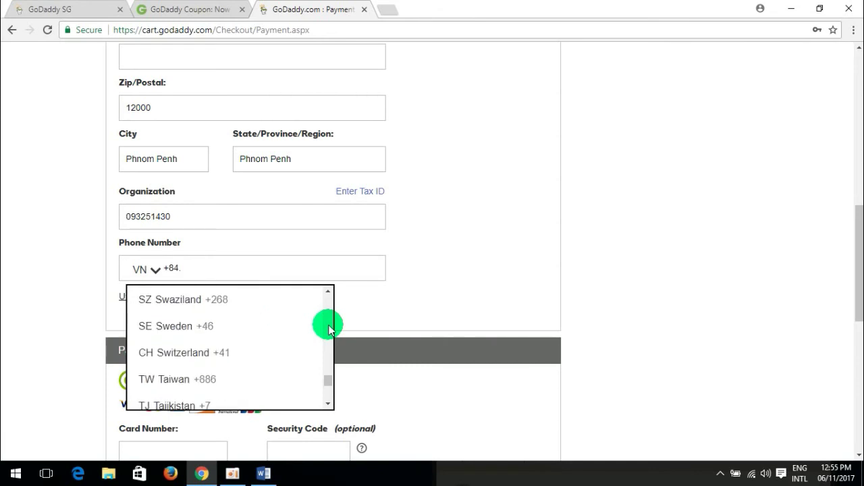
drag(857, 235, 858, 279)
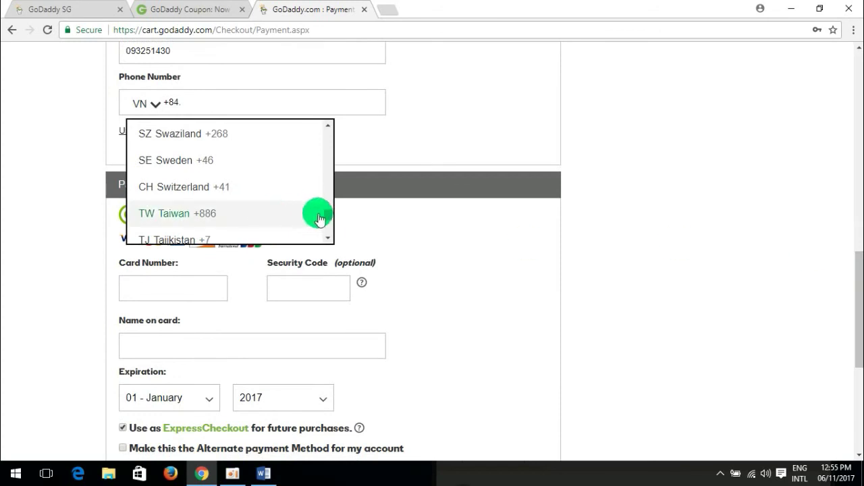
scroll(320, 217, up, 8)
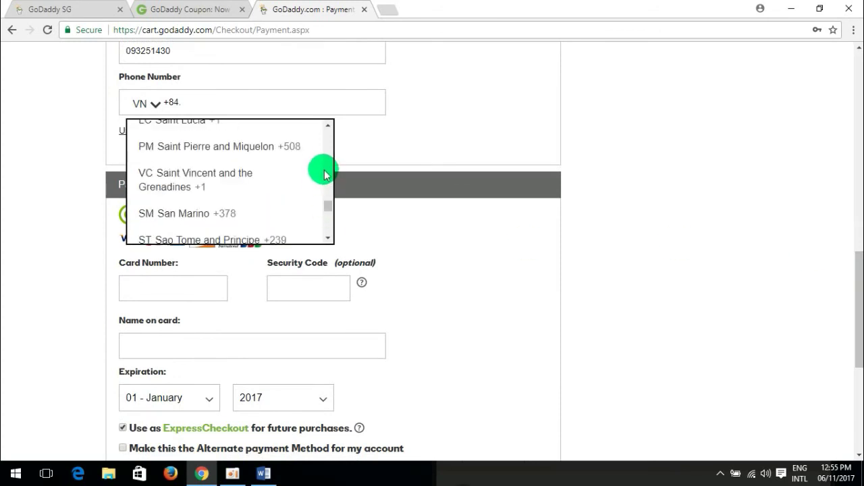
scroll(324, 169, up, 3)
scroll(324, 165, up, 3)
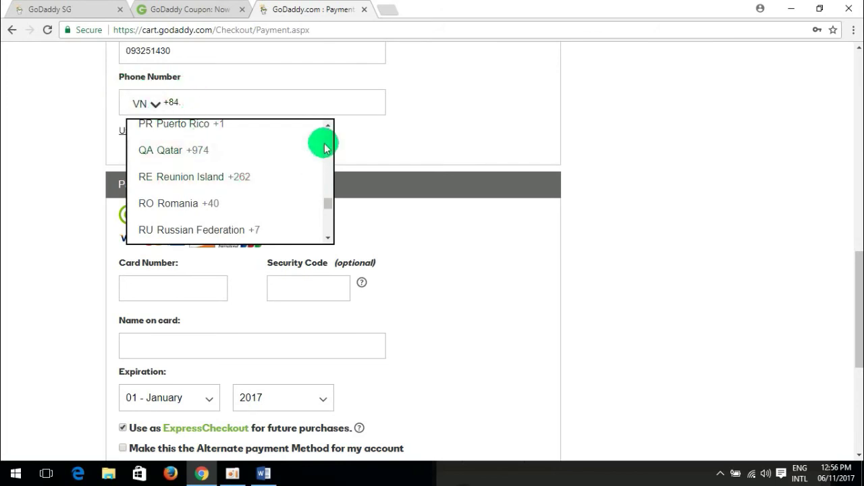
scroll(327, 145, up, 2)
scroll(328, 144, up, 2)
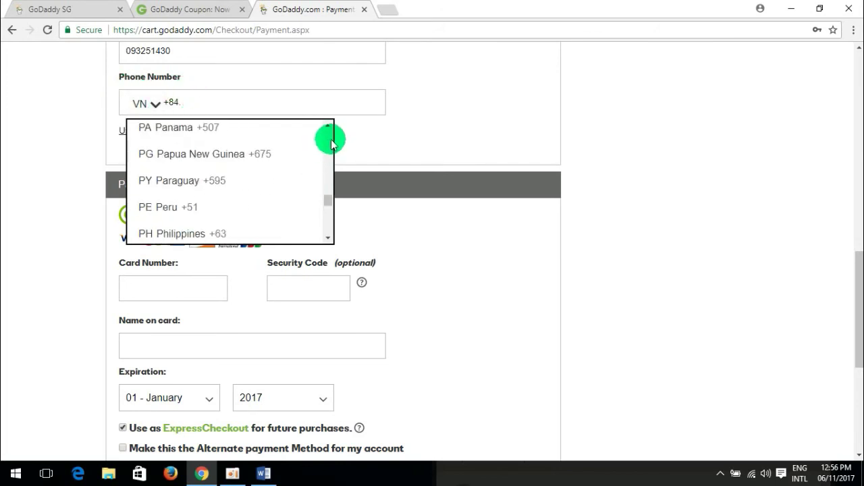
scroll(331, 142, up, 3)
scroll(331, 139, up, 5)
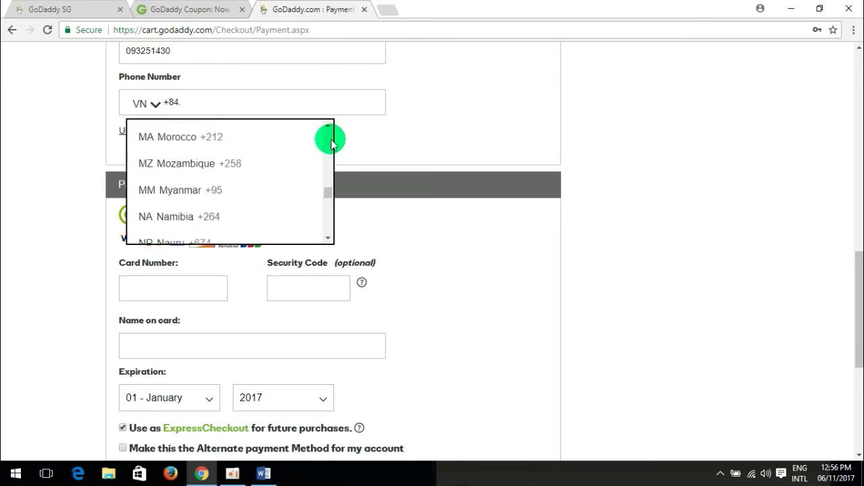
Step up through the list and select KH Cambodia +855 as the phone code.
click(329, 139)
click(330, 139)
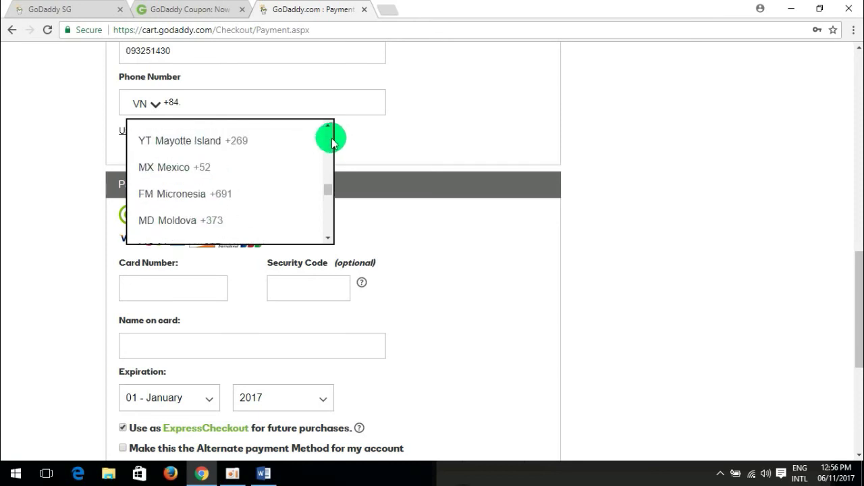
click(330, 137)
click(331, 137)
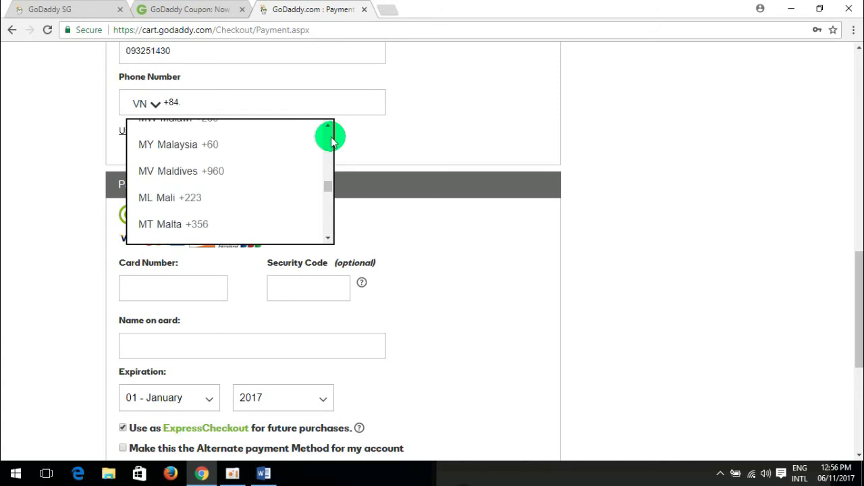
click(331, 137)
click(331, 137)
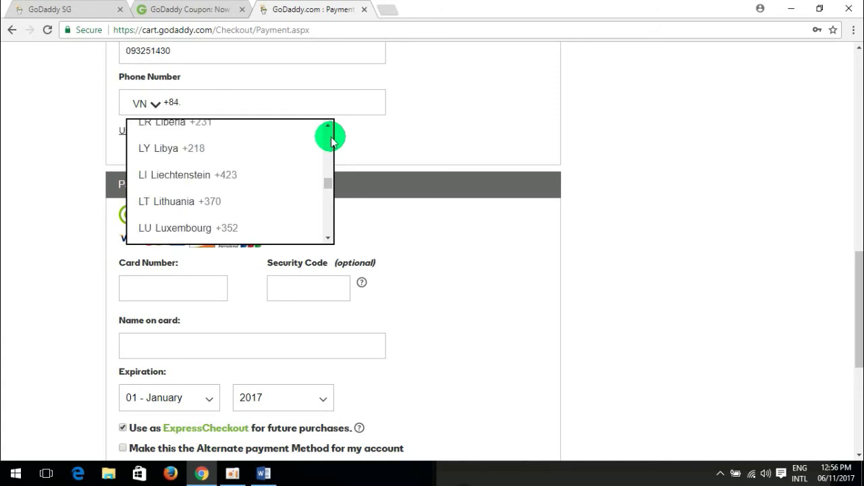
click(331, 136)
click(331, 137)
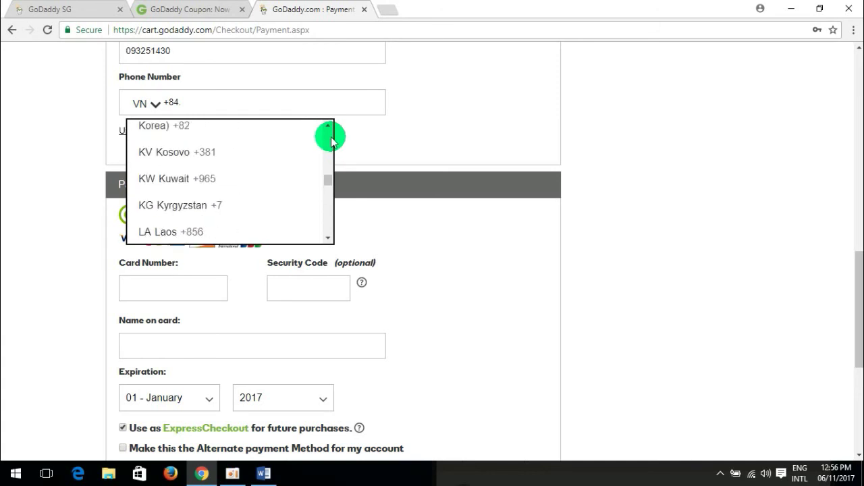
click(331, 137)
click(331, 137)
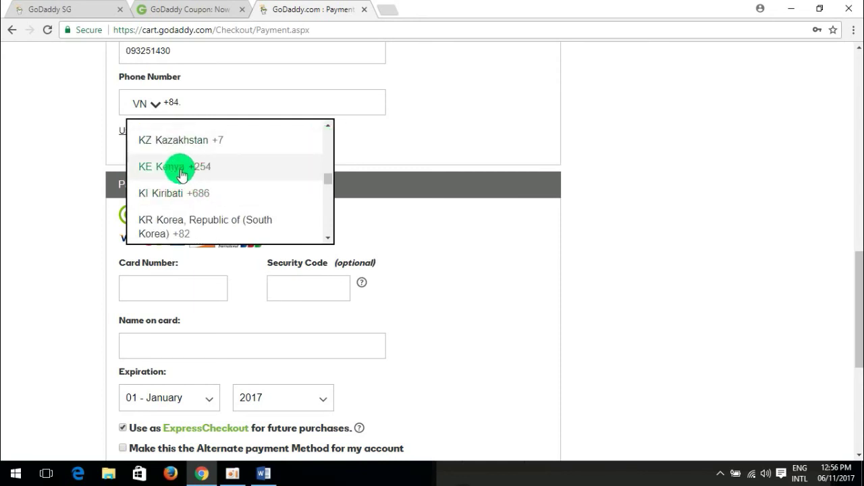
click(329, 153)
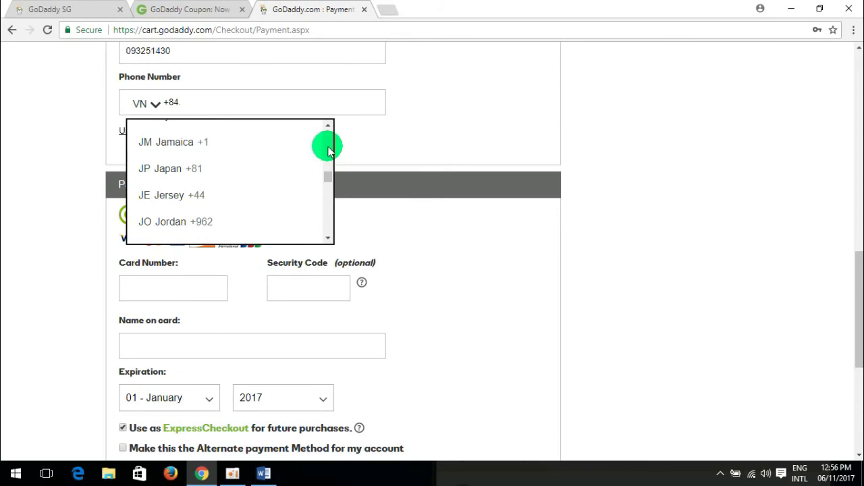
click(329, 150)
click(329, 151)
click(330, 152)
click(329, 151)
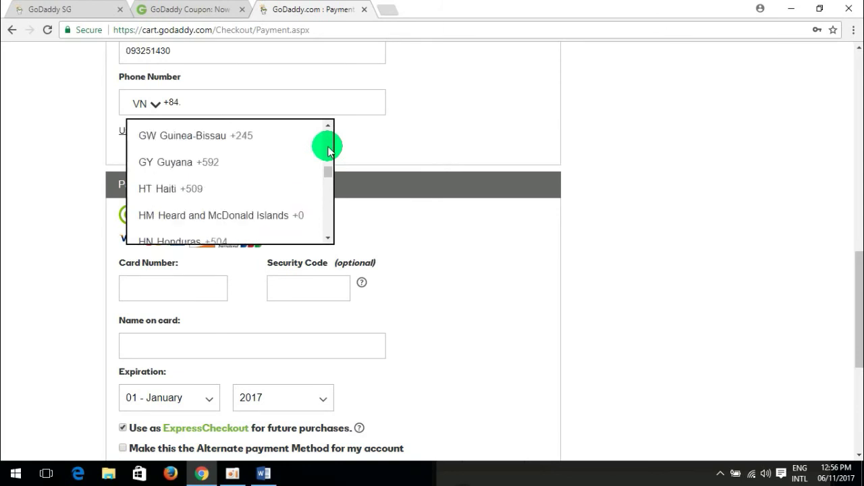
click(329, 152)
click(330, 151)
click(330, 151)
click(329, 151)
click(329, 152)
click(329, 151)
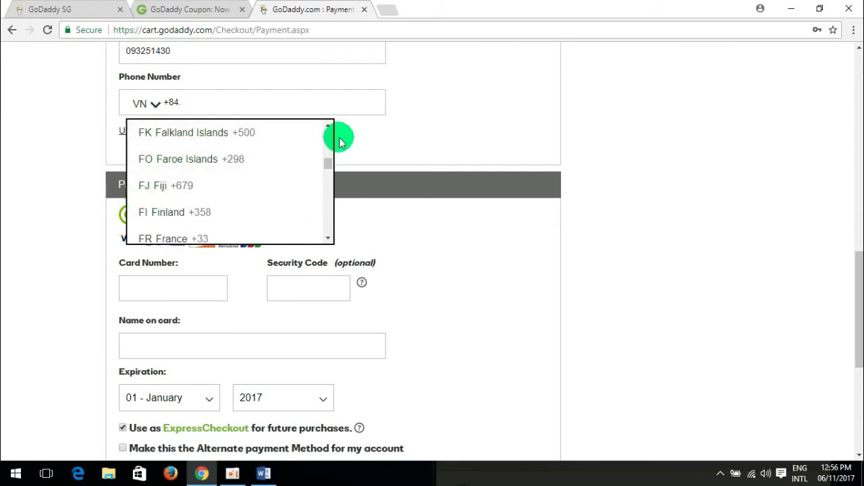
click(330, 137)
click(329, 142)
click(328, 142)
click(328, 141)
click(329, 142)
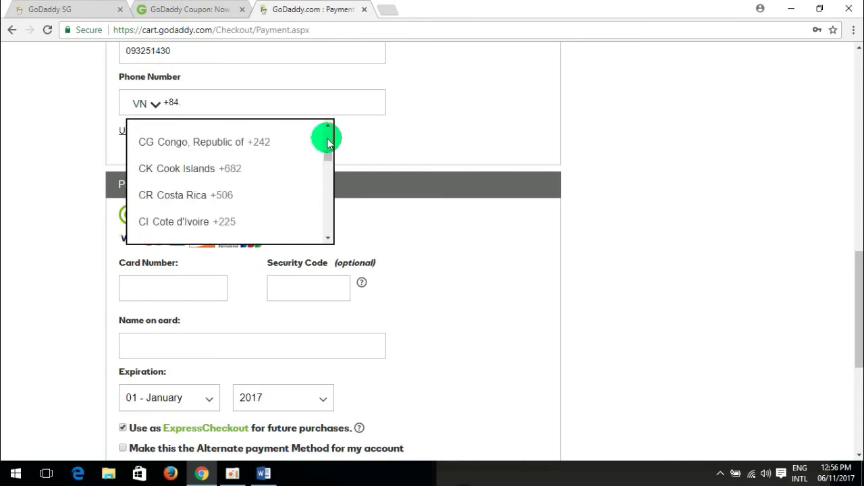
click(329, 142)
click(328, 142)
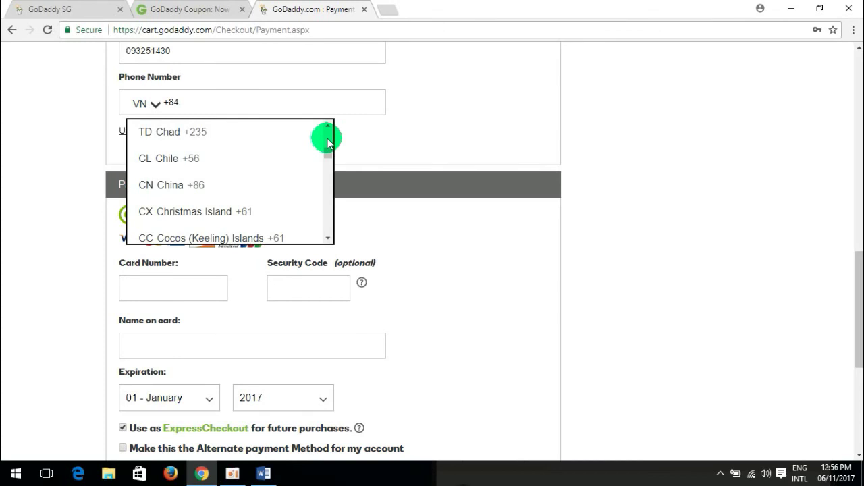
click(328, 142)
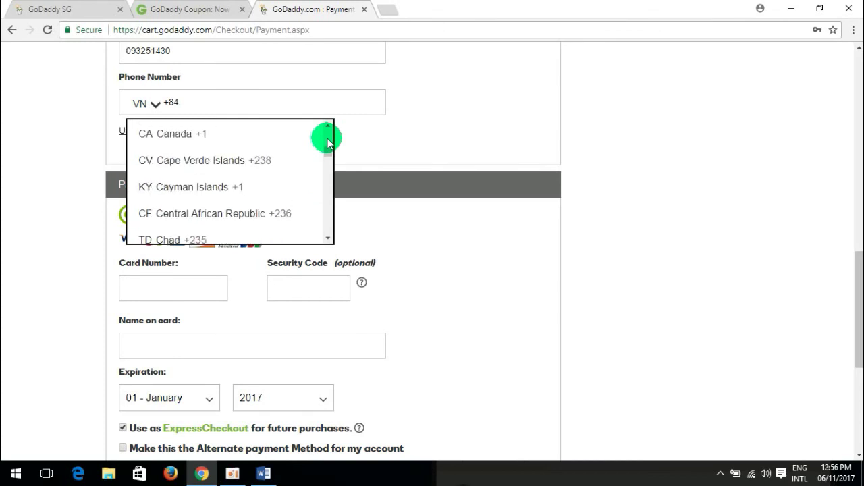
click(328, 142)
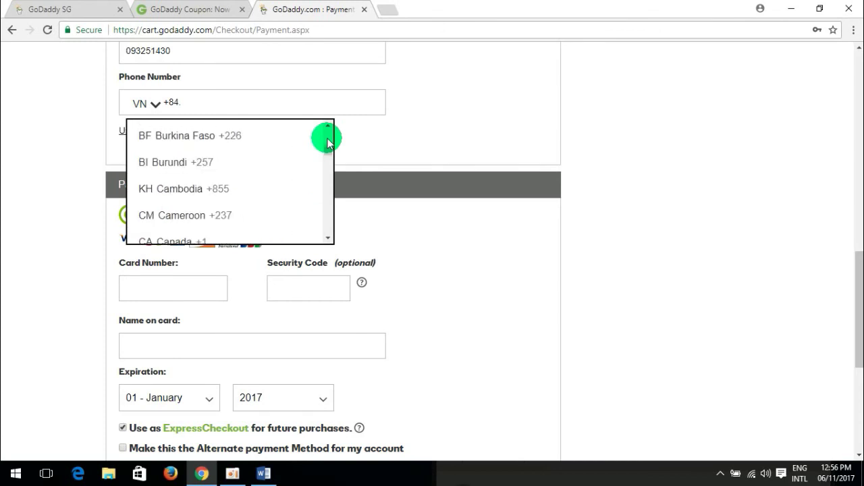
click(237, 192)
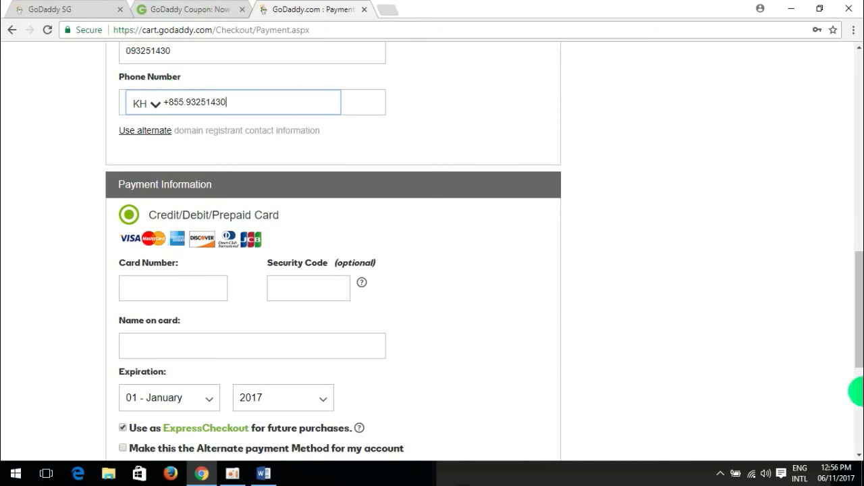
drag(860, 332, 858, 367)
Enter the card number, view the Security Code help, and fill in the cardholder's name.
click(154, 181)
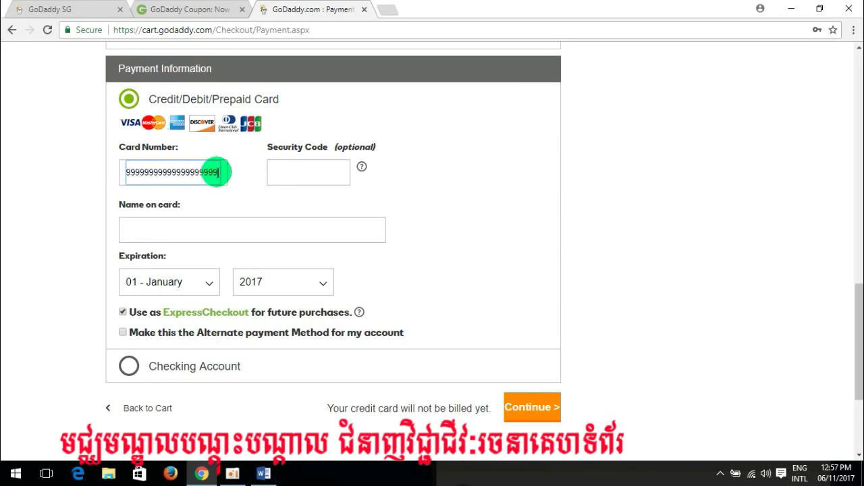
click(309, 173)
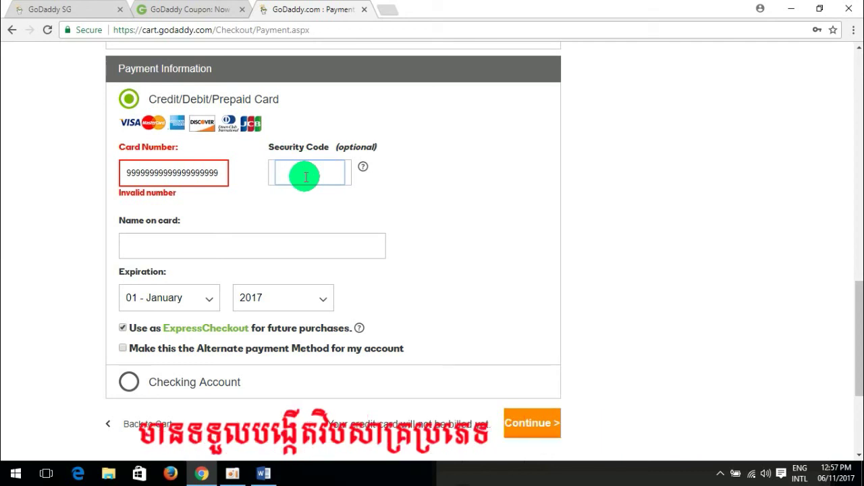
click(363, 168)
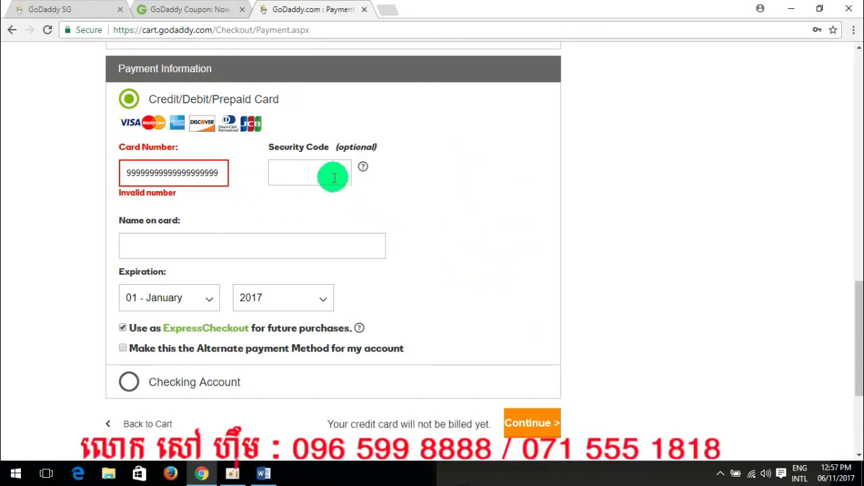
click(185, 246)
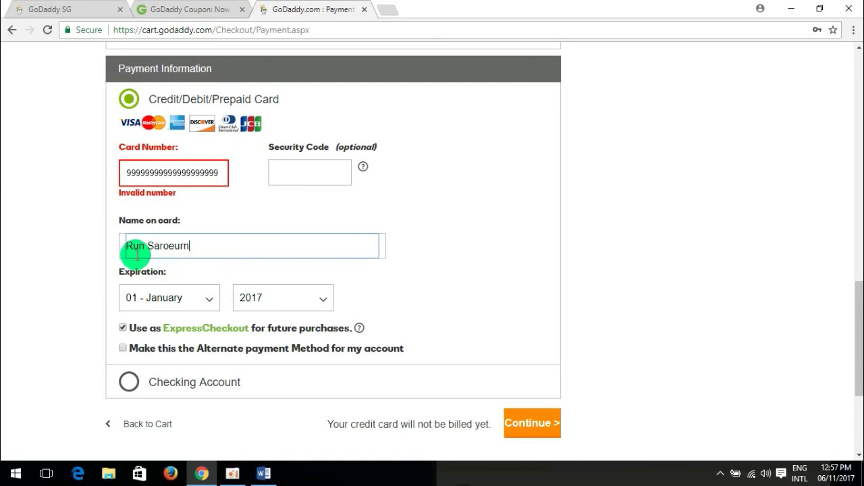
Set the card expiry to 02 - February 2022 and submit with Continue.
click(209, 300)
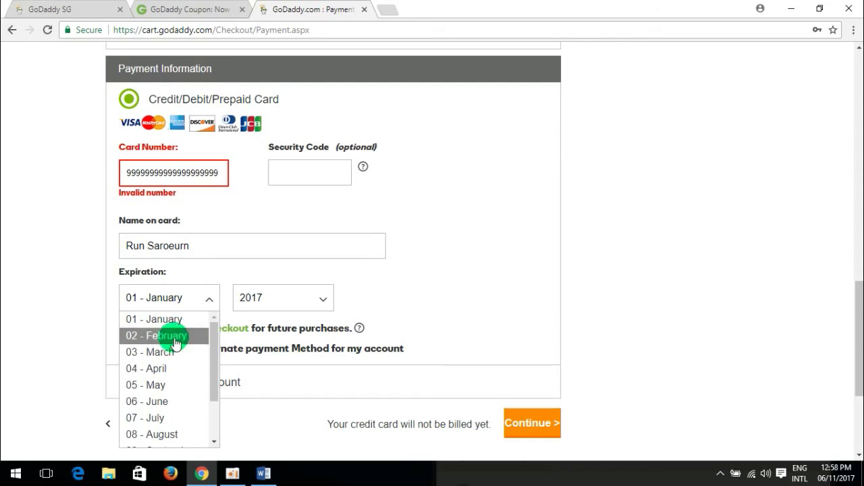
click(176, 336)
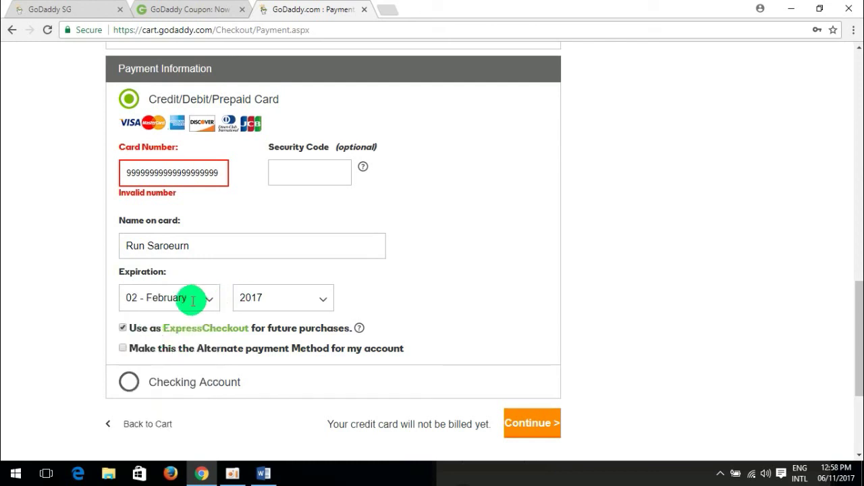
click(329, 300)
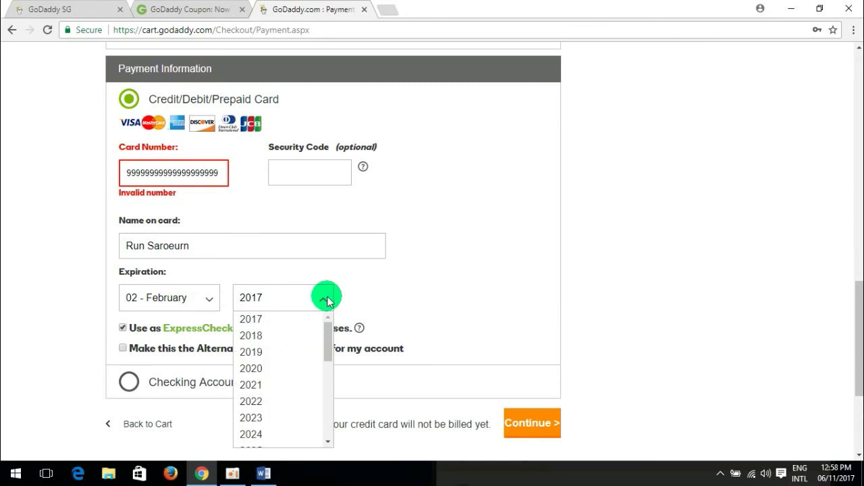
click(278, 403)
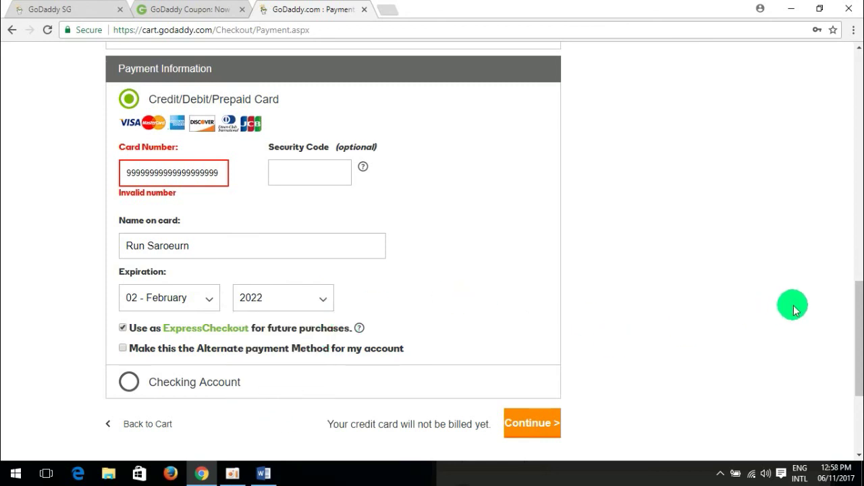
scroll(855, 290, down, 2)
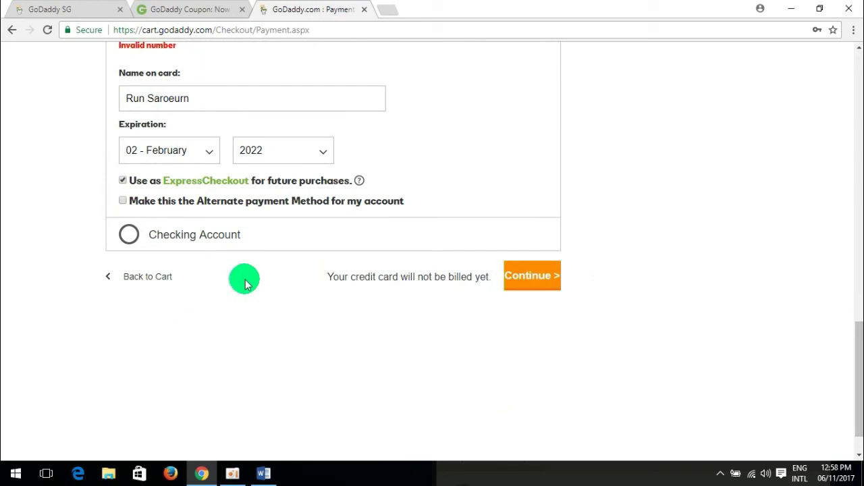
click(540, 282)
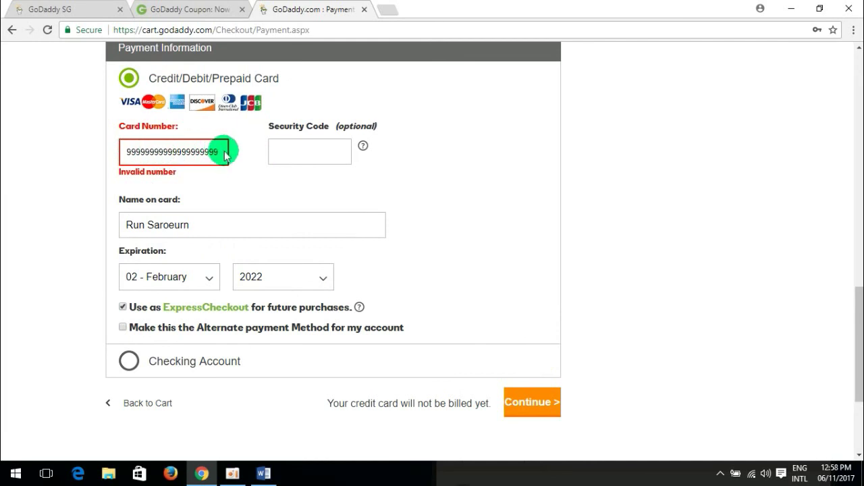
Select the card number digits flagged as invalid to replace them.
drag(223, 155, 104, 150)
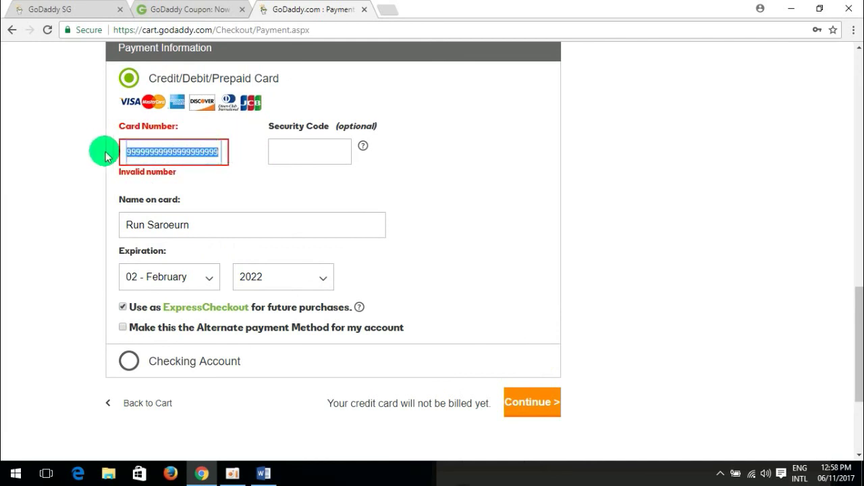
click(312, 151)
drag(212, 153, 110, 154)
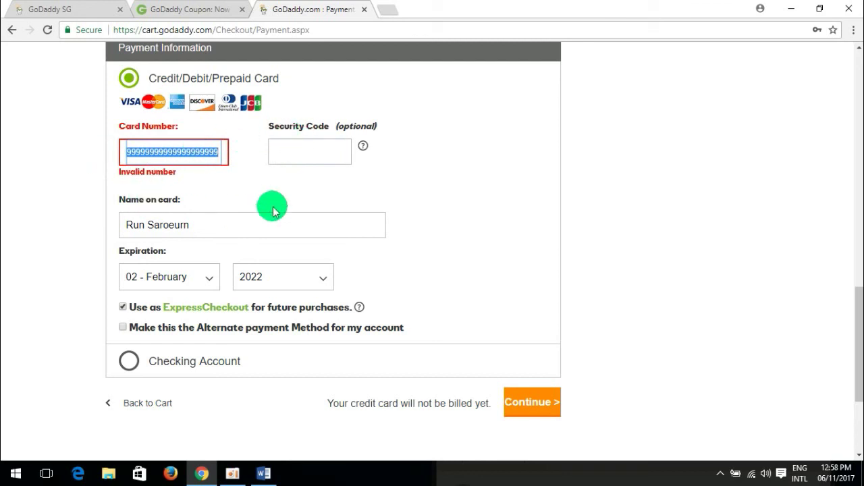